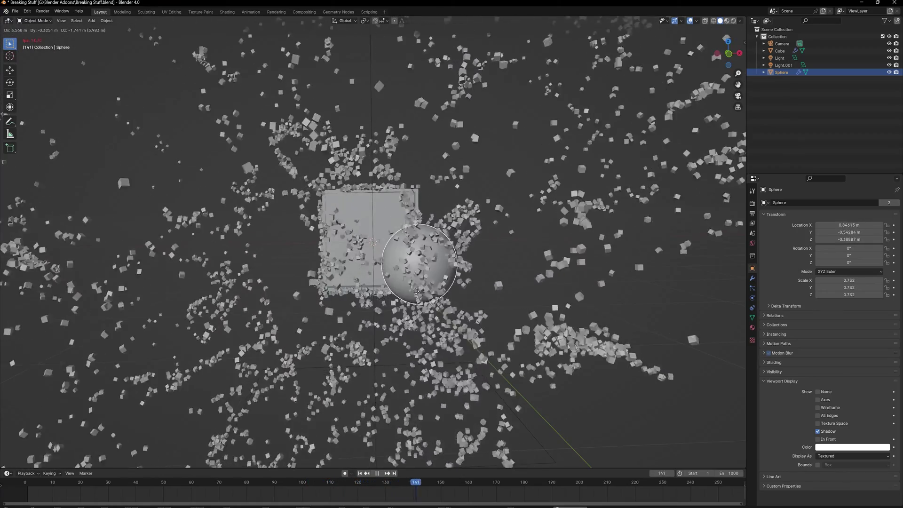
Step: Move the sphere through the cube while the simulation plays to preview how it breaks into small cubes
{"action": "left_click", "coordinate": [441, 299]}
{"action": "middle_click_drag", "start_coordinate": [442, 297], "coordinate": [369, 277]}
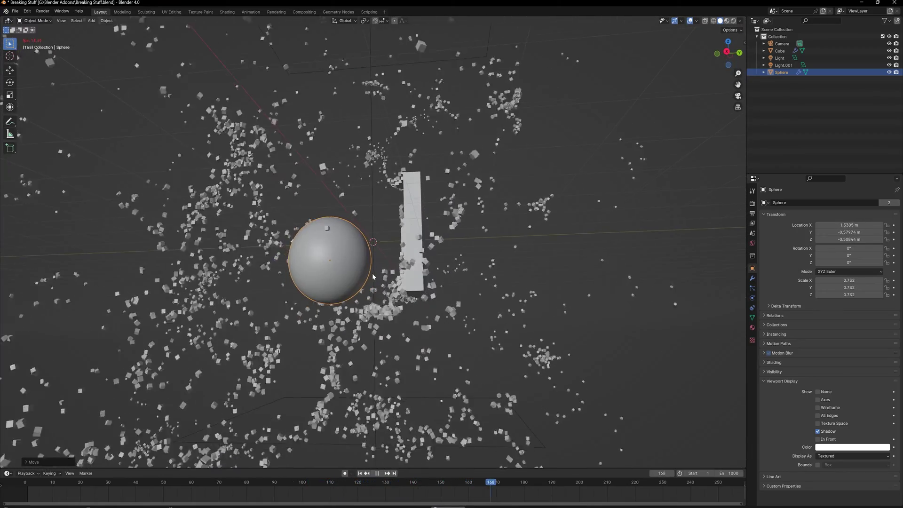
{"action": "key", "text": "g"}
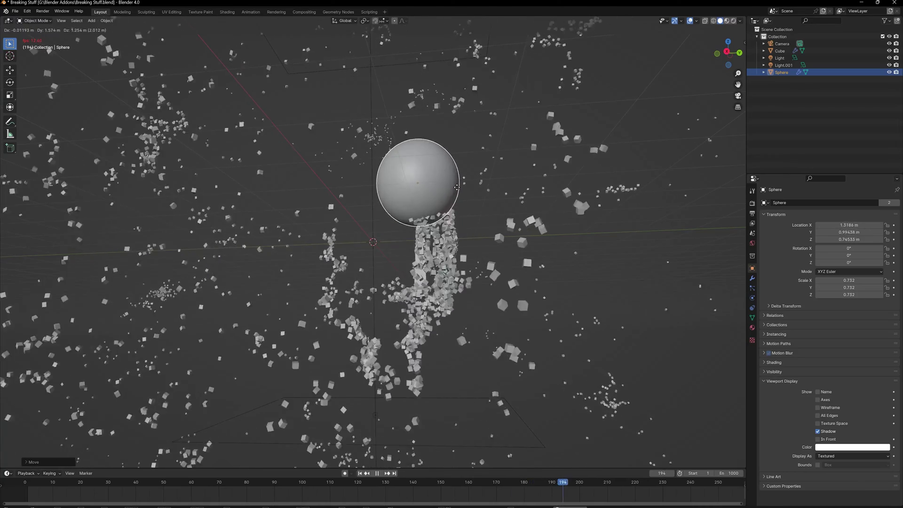
{"action": "left_click", "coordinate": [424, 272]}
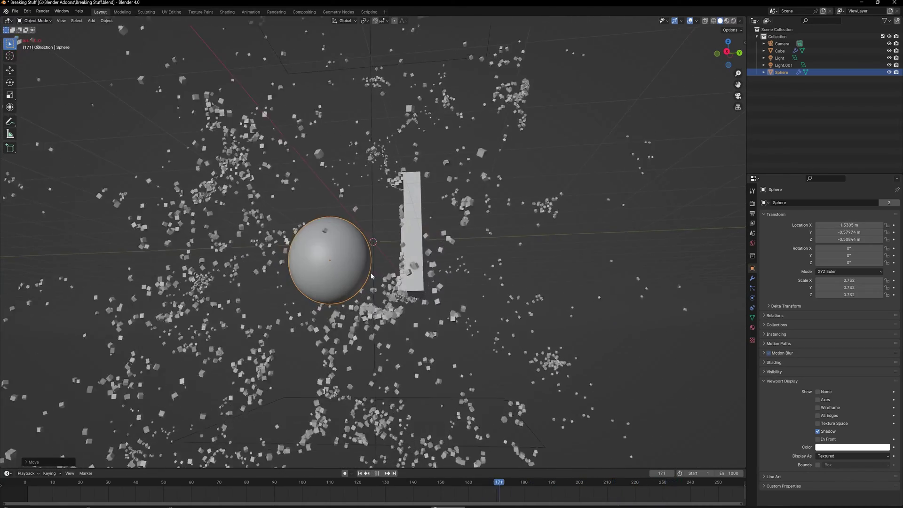
{"action": "key", "text": "g"}
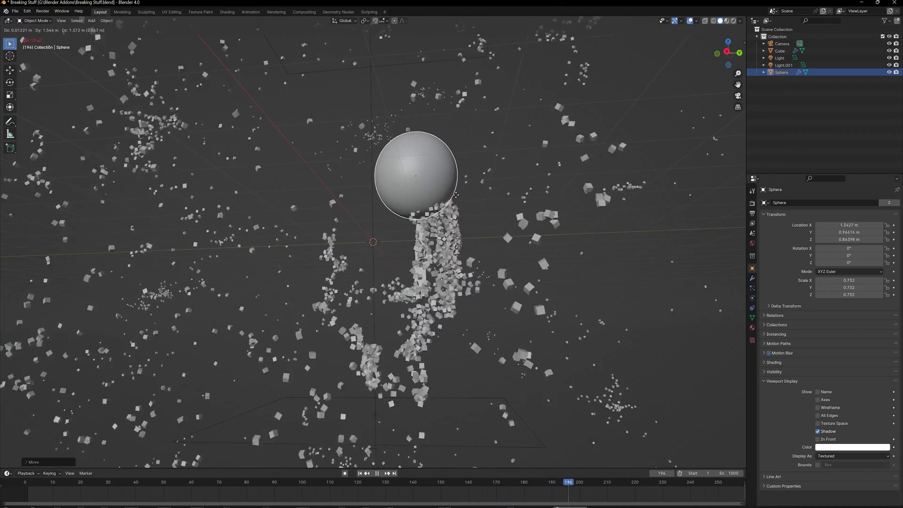
{"action": "left_click", "coordinate": [424, 272]}
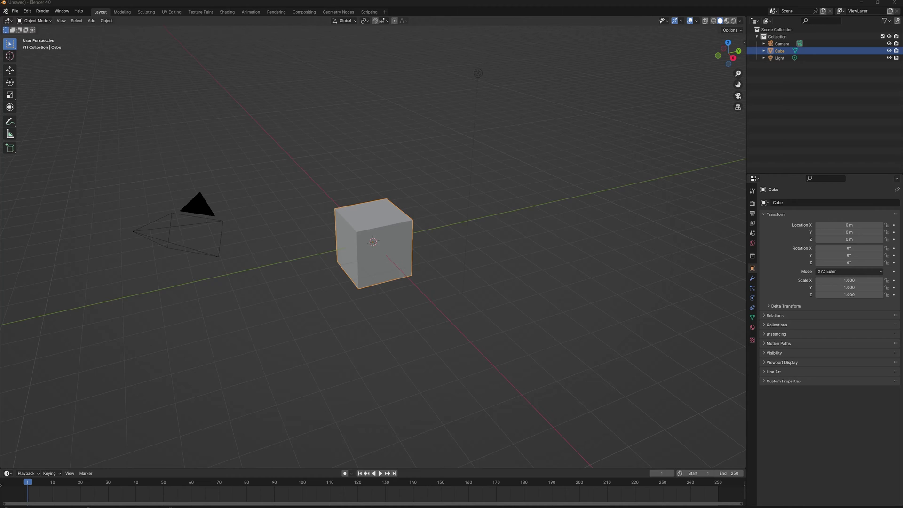
Step: Create a new geometry node tree on the default cube and move Group Output away from Group Input
{"action": "scroll", "coordinate": [348, 232], "scroll_direction": "up", "scroll_amount": 3}
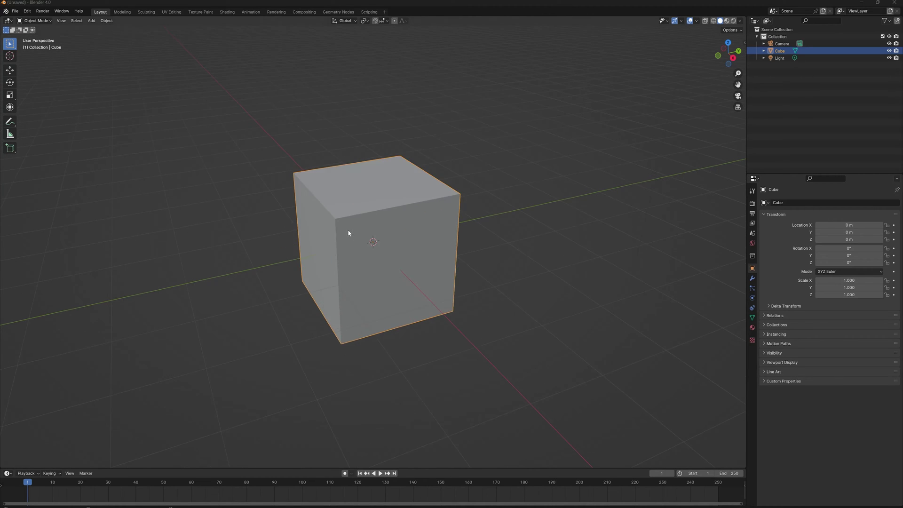
{"action": "scroll", "coordinate": [380, 257], "scroll_direction": "down", "scroll_amount": 2}
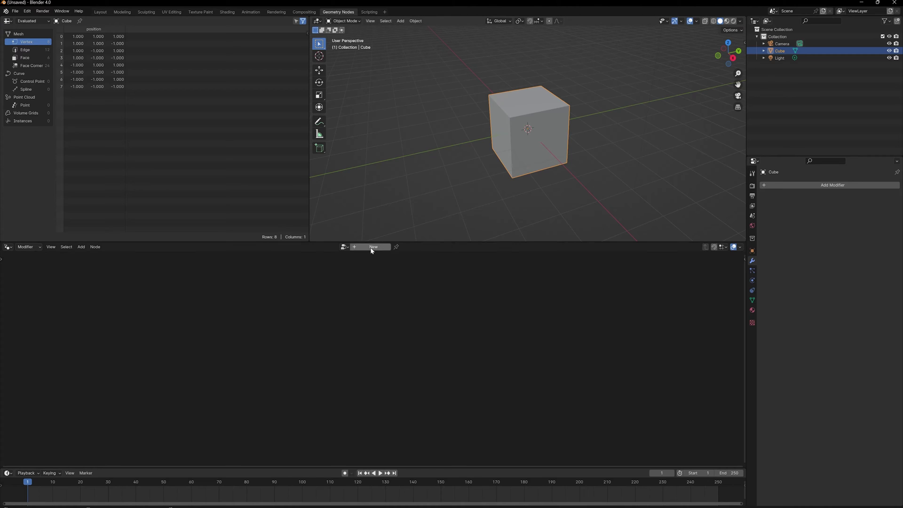
{"action": "left_click", "coordinate": [373, 247]}
{"action": "left_click_drag", "start_coordinate": [507, 379], "coordinate": [691, 377]}
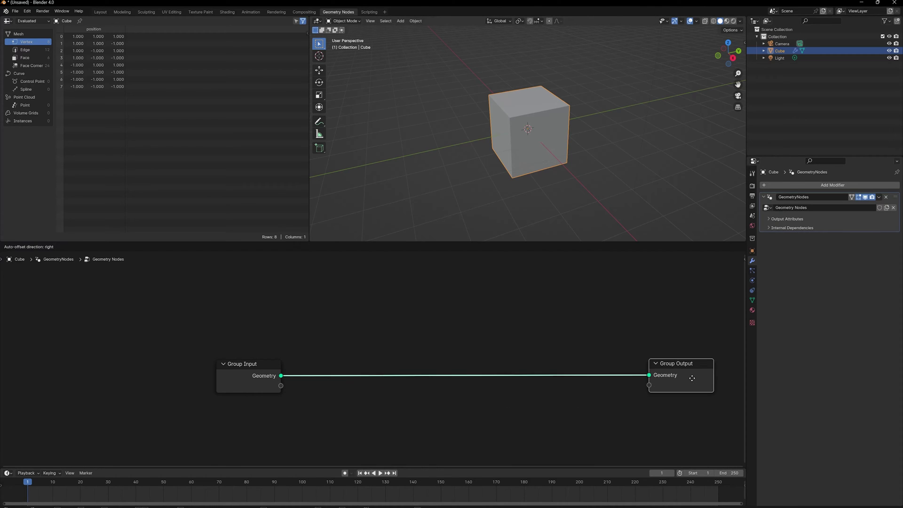
Step: Insert a Subdivide Mesh node on the link between Group Input and Group Output
{"action": "left_click", "coordinate": [342, 319]}
{"action": "key", "text": "shift+a"}
{"action": "left_click", "coordinate": [330, 315]}
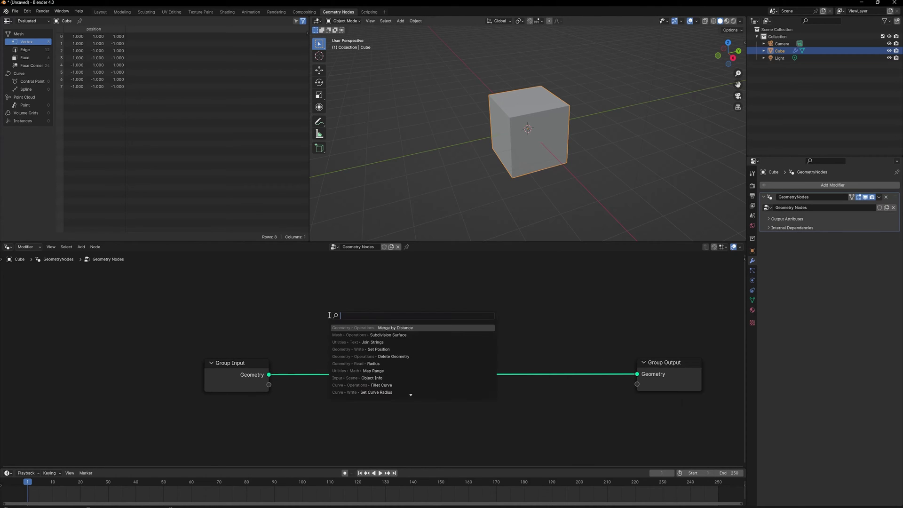
{"action": "type", "text": "subdiv"}
{"action": "key", "text": "Return"}
{"action": "left_click", "coordinate": [289, 354]}
Step: Set the Subdivide Mesh level to 5
{"action": "scroll", "coordinate": [339, 386], "scroll_direction": "up", "scroll_amount": 1}
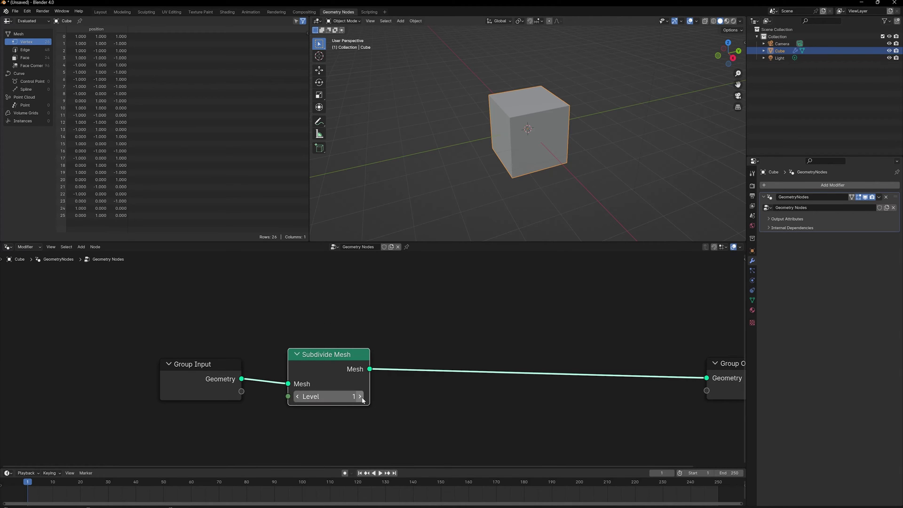
{"action": "left_click", "coordinate": [339, 400]}
{"action": "type", "text": "5"}
{"action": "key", "text": "Return"}
{"action": "scroll", "coordinate": [379, 385], "scroll_direction": "down", "scroll_amount": 1}
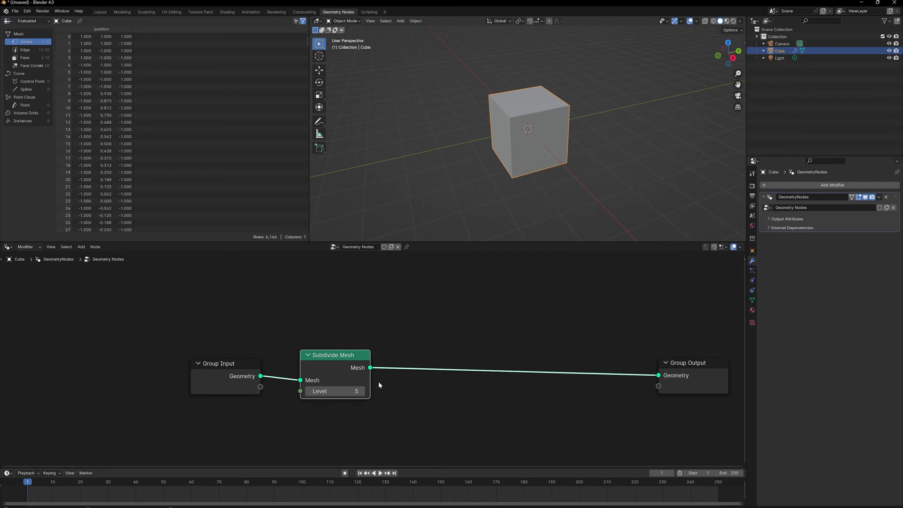
Step: Enable Wireframe in the cube's viewport display settings
{"action": "left_click", "coordinate": [752, 251]}
{"action": "left_click", "coordinate": [780, 344]}
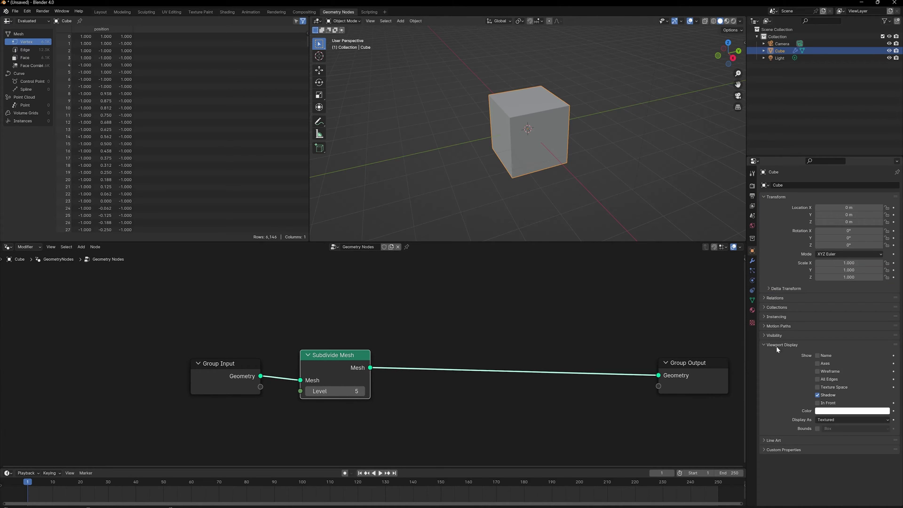
{"action": "left_click", "coordinate": [817, 372]}
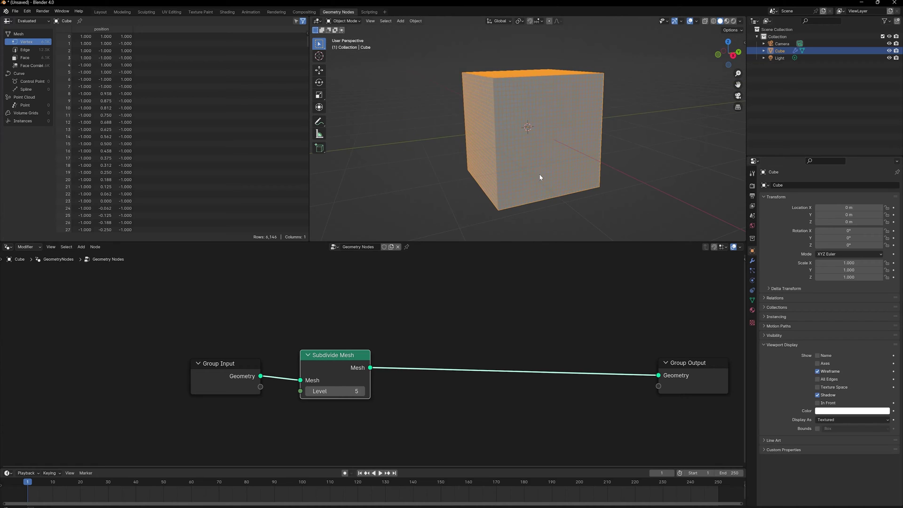
{"action": "scroll", "coordinate": [376, 357], "scroll_direction": "down", "scroll_amount": 1}
Step: Shift the input nodes back for space and insert a Mesh to Points node after Subdivide Mesh
{"action": "left_click_drag", "start_coordinate": [228, 314], "coordinate": [376, 376]}
{"action": "left_click_drag", "start_coordinate": [345, 352], "coordinate": [288, 356]}
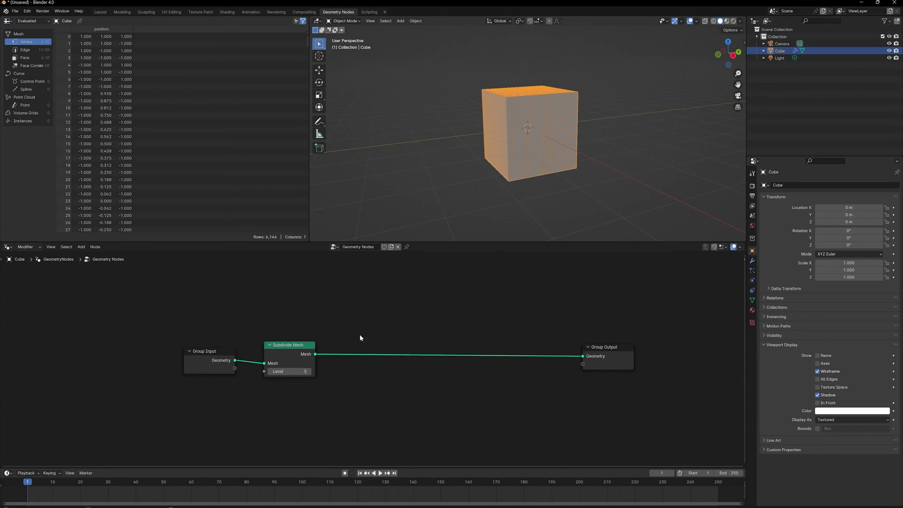
{"action": "scroll", "coordinate": [357, 346], "scroll_direction": "up", "scroll_amount": 1}
{"action": "key", "text": "shift+a"}
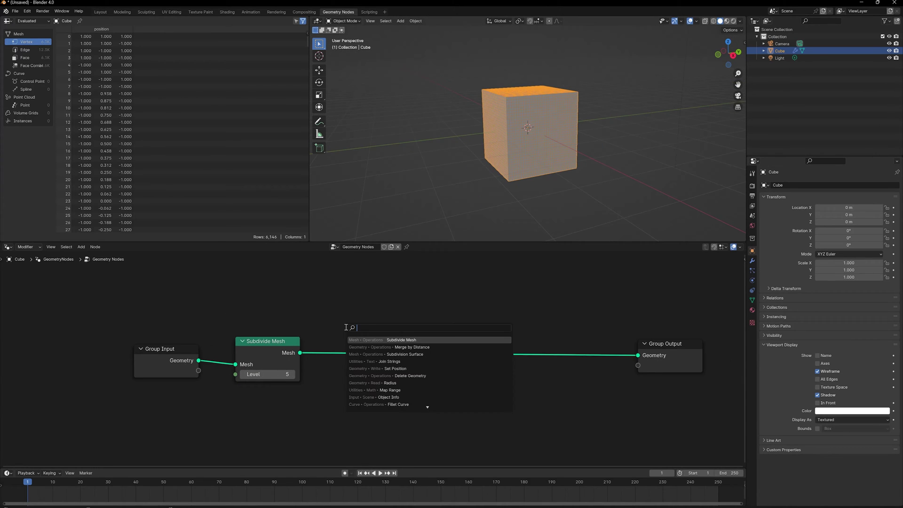
{"action": "type", "text": "mesh to"}
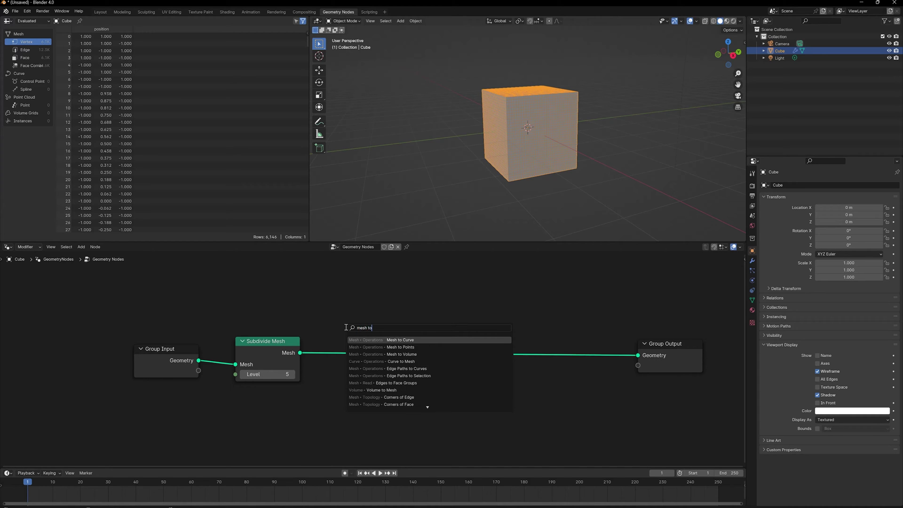
{"action": "type", "text": " po"}
{"action": "key", "text": "Return"}
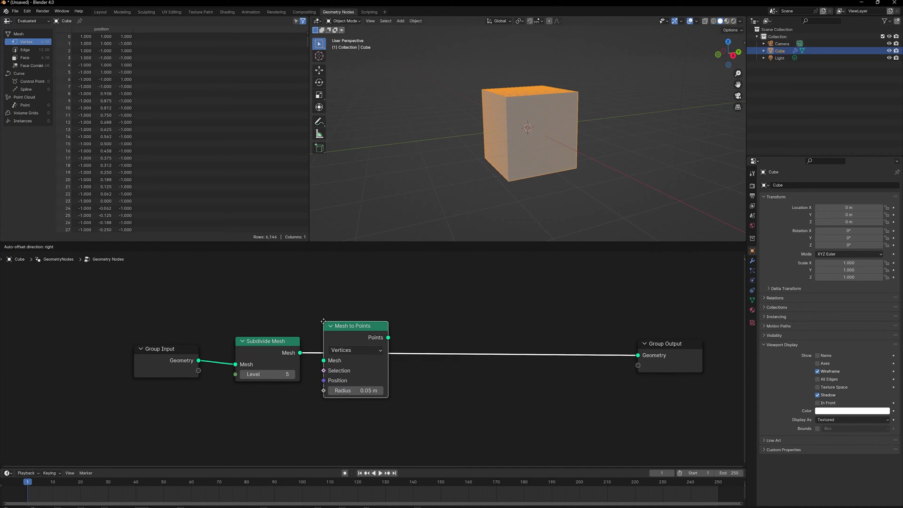
{"action": "left_click", "coordinate": [324, 328]}
{"action": "middle_click_drag", "start_coordinate": [534, 177], "coordinate": [526, 165]}
{"action": "left_click_drag", "start_coordinate": [356, 332], "coordinate": [339, 328]}
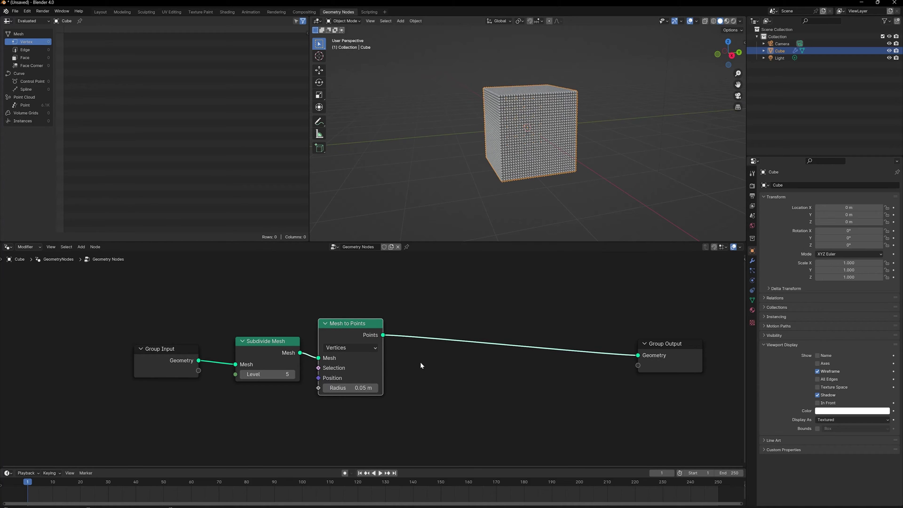
Step: Add an Instance on Points node between the Mesh to Points output and Group Output
{"action": "middle_click_drag", "start_coordinate": [420, 362], "coordinate": [397, 362]}
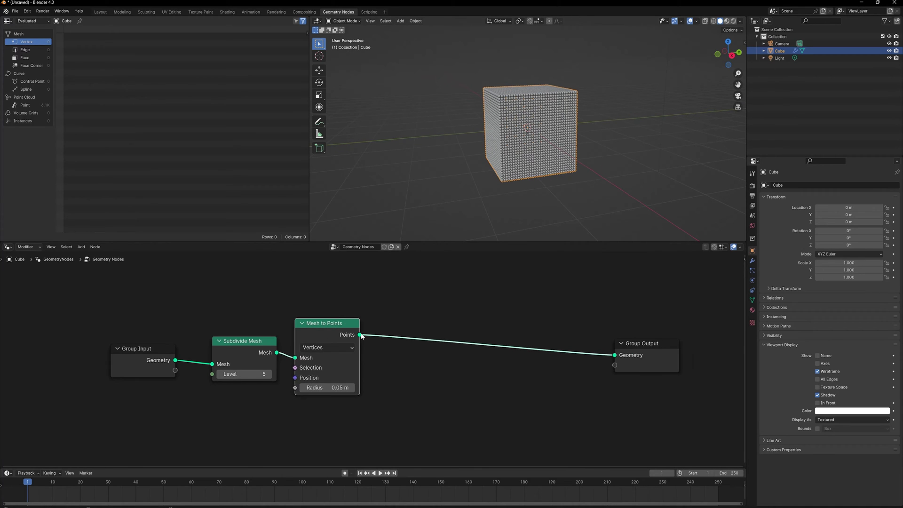
{"action": "left_click_drag", "start_coordinate": [360, 335], "coordinate": [408, 319]}
{"action": "type", "text": "insdta"}
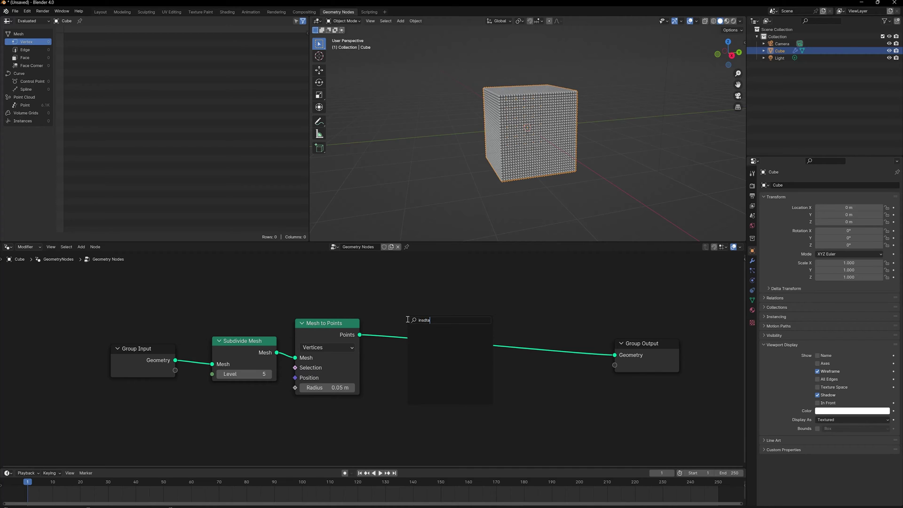
{"action": "key", "text": "BackSpace"}
{"action": "key", "text": "BackSpace"}
{"action": "key", "text": "BackSpace"}
{"action": "key", "text": "Return"}
{"action": "left_click", "coordinate": [403, 313]}
{"action": "scroll", "coordinate": [400, 331], "scroll_direction": "down", "scroll_amount": 1}
Step: Add a Cube mesh node feeding the Instance input of Instance on Points
{"action": "left_click_drag", "start_coordinate": [400, 351], "coordinate": [317, 351]}
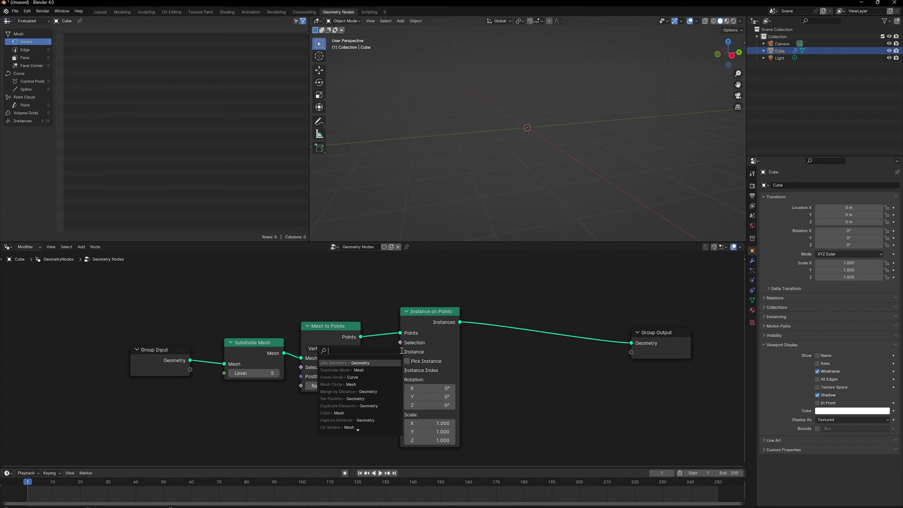
{"action": "key", "text": "Escape"}
{"action": "left_click_drag", "start_coordinate": [400, 352], "coordinate": [345, 428]}
{"action": "type", "text": "cube"}
{"action": "key", "text": "Return"}
{"action": "scroll", "coordinate": [513, 147], "scroll_direction": "up", "scroll_amount": 2}
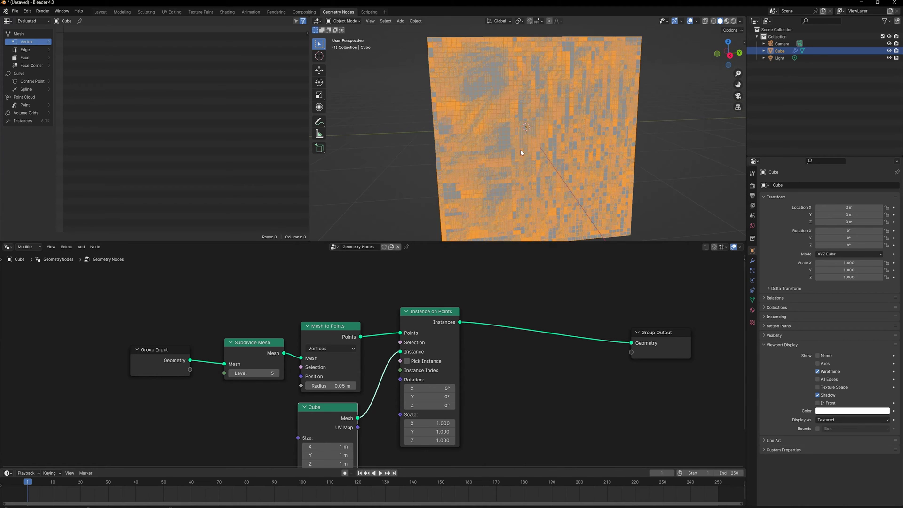
Step: Set the Instance on Points scale to 0.05 on all three axes
{"action": "scroll", "coordinate": [519, 154], "scroll_direction": "down", "scroll_amount": 1}
{"action": "left_click_drag", "start_coordinate": [425, 423], "coordinate": [374, 440]}
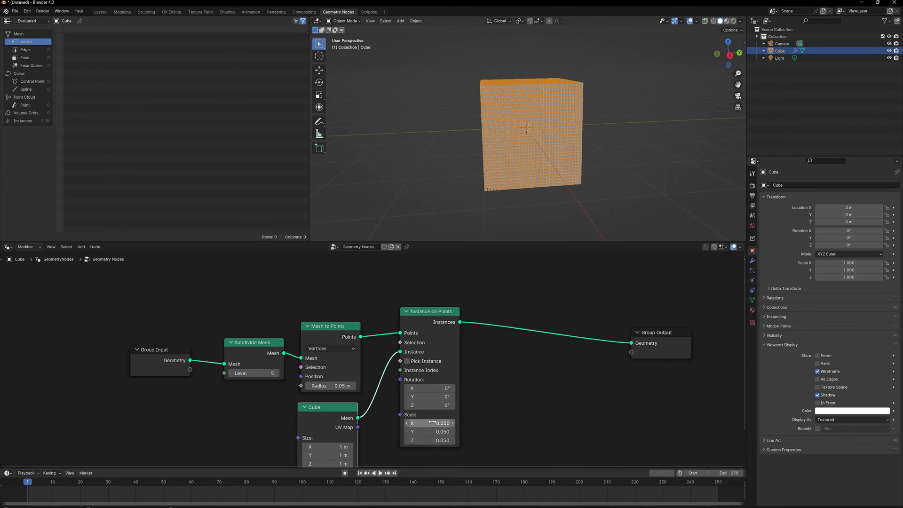
{"action": "scroll", "coordinate": [534, 154], "scroll_direction": "up", "scroll_amount": 6}
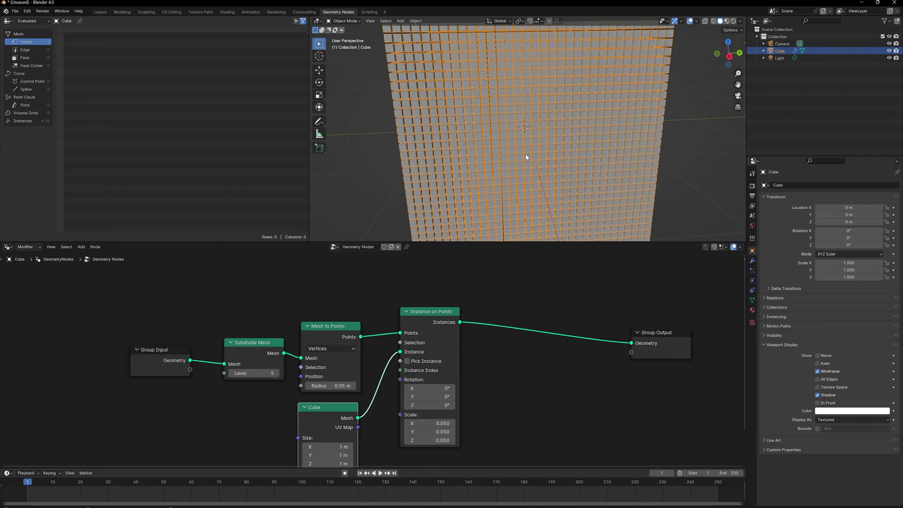
Step: Try a Subdivide Mesh level of 3 and restore it to 5
{"action": "left_click", "coordinate": [231, 373]}
{"action": "left_click", "coordinate": [232, 373]}
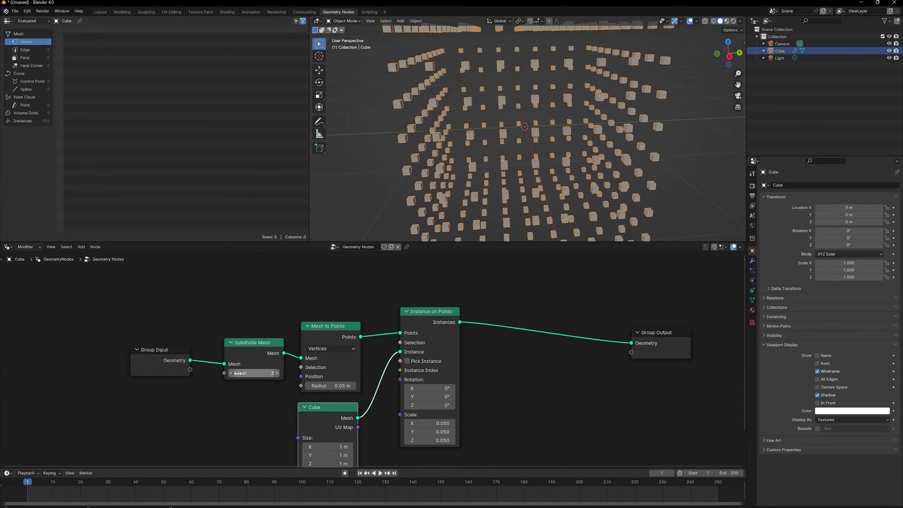
{"action": "left_click", "coordinate": [276, 373]}
{"action": "left_click", "coordinate": [276, 373]}
Step: Move Group Input and Subdivide Mesh away from Mesh to Points and place an Edge Vertices node beneath them
{"action": "scroll", "coordinate": [237, 399], "scroll_direction": "down", "scroll_amount": 5}
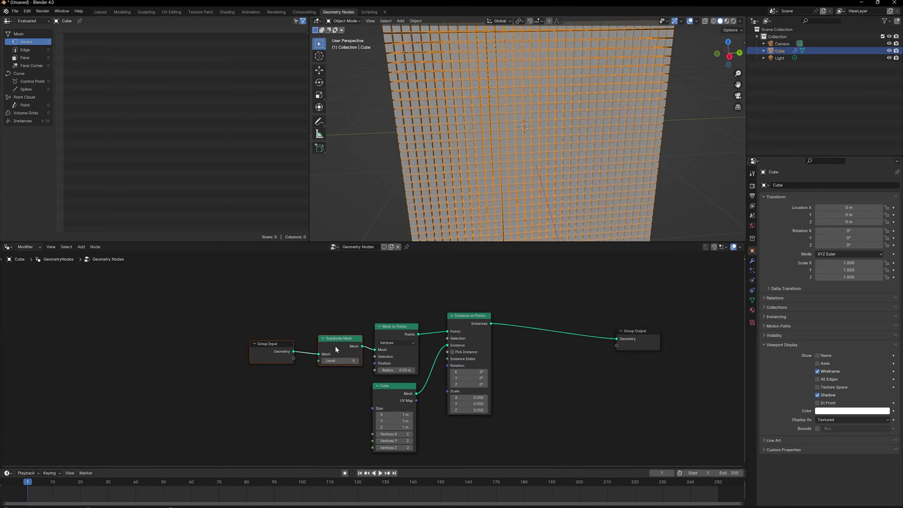
{"action": "left_click_drag", "start_coordinate": [335, 347], "coordinate": [245, 347]}
{"action": "left_click", "coordinate": [289, 408]}
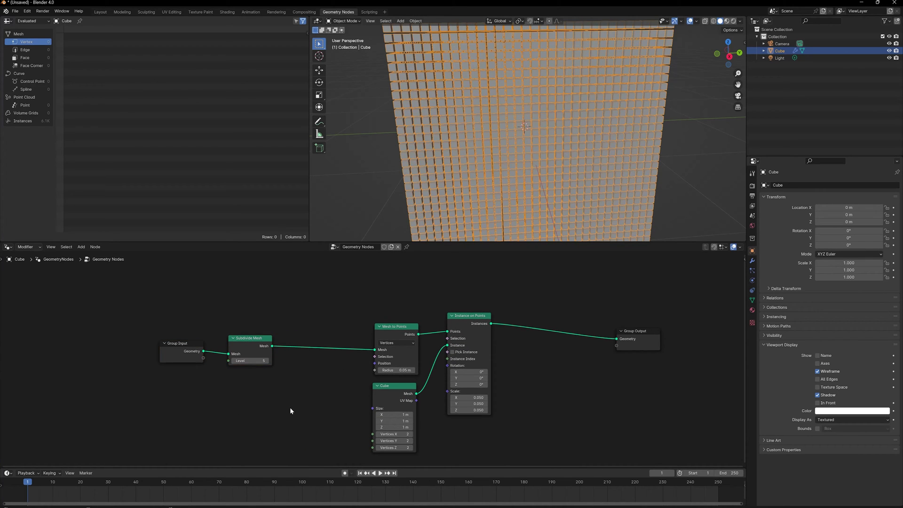
{"action": "middle_click_drag", "start_coordinate": [238, 395], "coordinate": [265, 392]}
{"action": "key", "text": "shift+a"}
{"action": "left_click", "coordinate": [248, 373]}
{"action": "type", "text": "ed"}
{"action": "key", "text": "Down"}
{"action": "key", "text": "Down"}
{"action": "key", "text": "Return"}
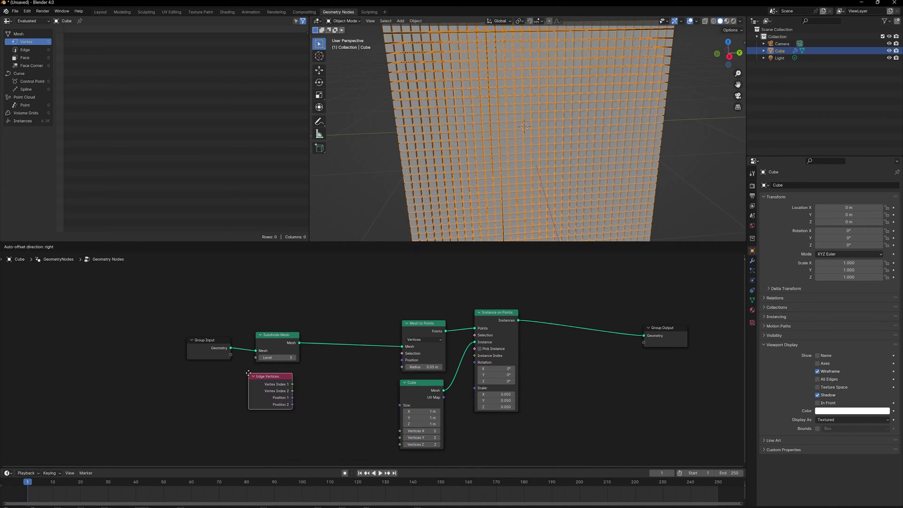
{"action": "left_click", "coordinate": [189, 398]}
Step: Add a Distance vector math node and feed it Position 1 and Position 2 from Edge Vertices
{"action": "scroll", "coordinate": [292, 391], "scroll_direction": "up", "scroll_amount": 2}
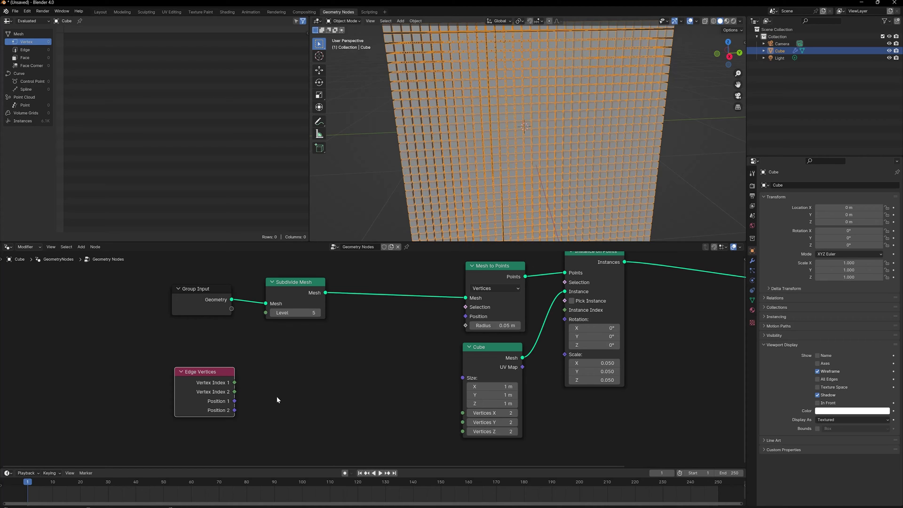
{"action": "left_click_drag", "start_coordinate": [235, 401], "coordinate": [278, 398]}
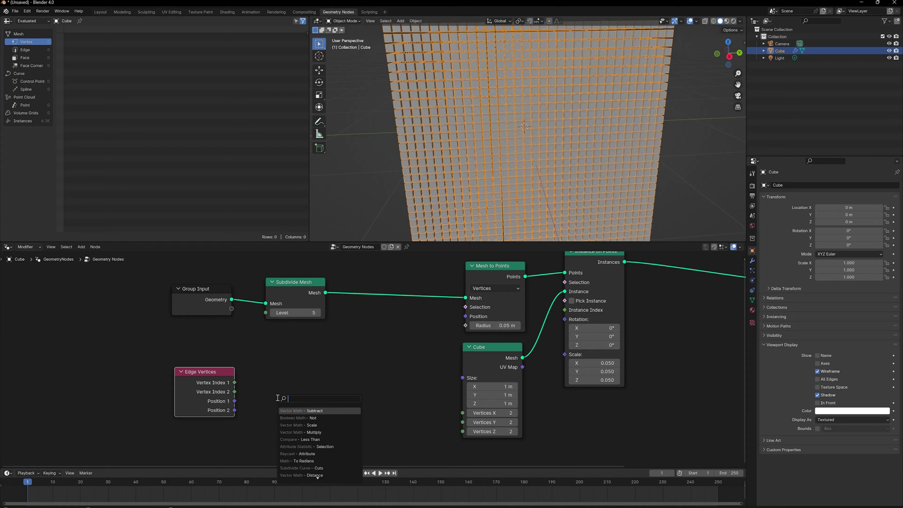
{"action": "type", "text": "dist"}
{"action": "key", "text": "Return"}
{"action": "left_click", "coordinate": [278, 381]}
{"action": "left_click_drag", "start_coordinate": [235, 410], "coordinate": [278, 417]}
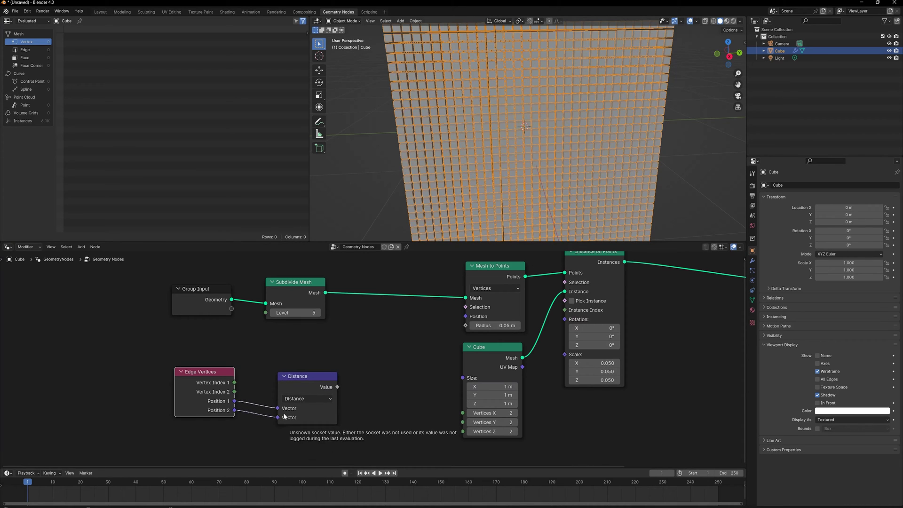
Step: Connect the Distance value to the Scale input of Instance on Points
{"action": "scroll", "coordinate": [428, 154], "scroll_direction": "up", "scroll_amount": 5}
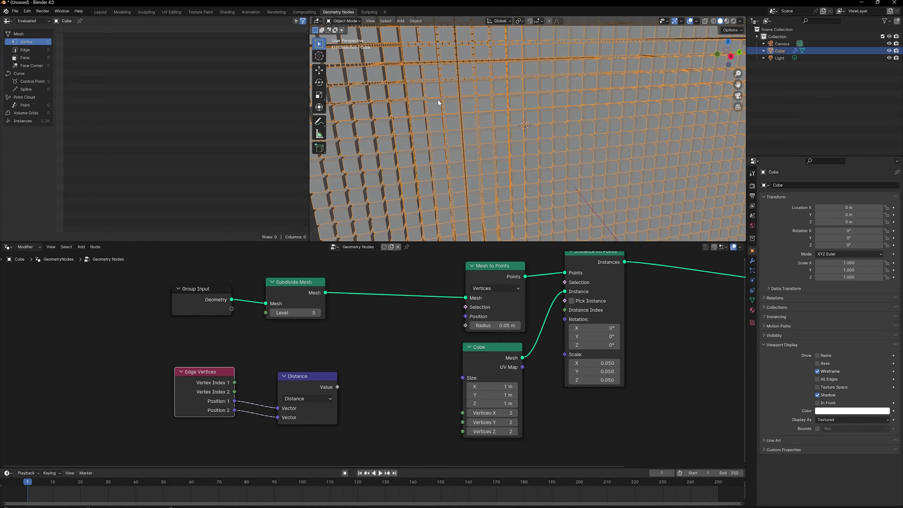
{"action": "scroll", "coordinate": [490, 143], "scroll_direction": "down", "scroll_amount": 3}
{"action": "scroll", "coordinate": [489, 143], "scroll_direction": "up", "scroll_amount": 3}
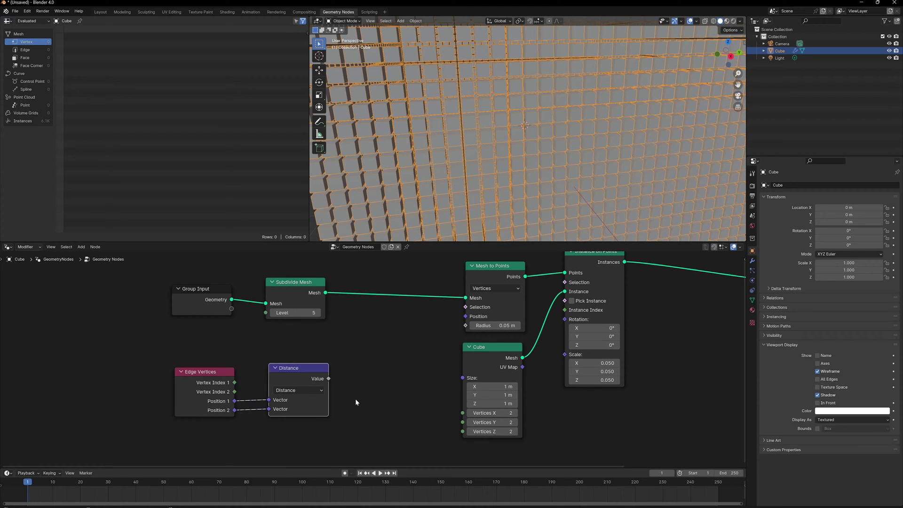
{"action": "middle_click_drag", "start_coordinate": [356, 402], "coordinate": [337, 398]}
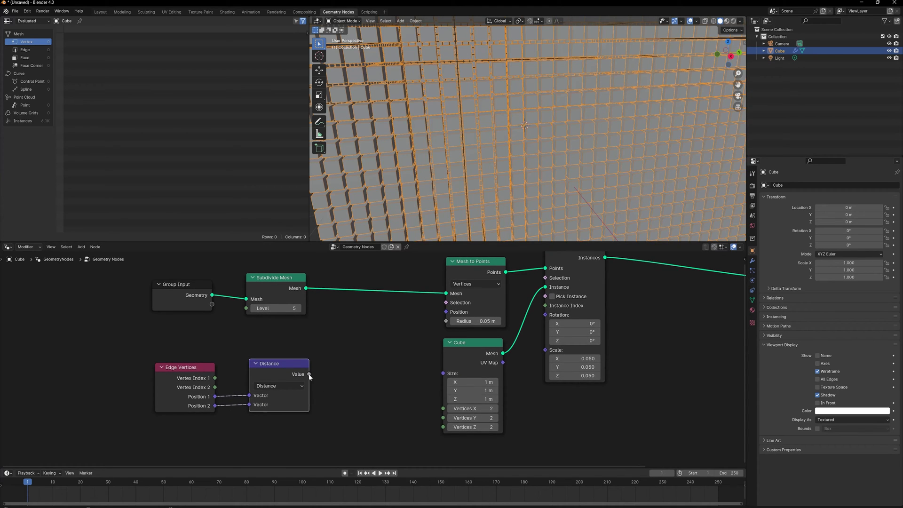
{"action": "left_click_drag", "start_coordinate": [309, 374], "coordinate": [545, 350]}
{"action": "scroll", "coordinate": [376, 361], "scroll_direction": "down", "scroll_amount": 1}
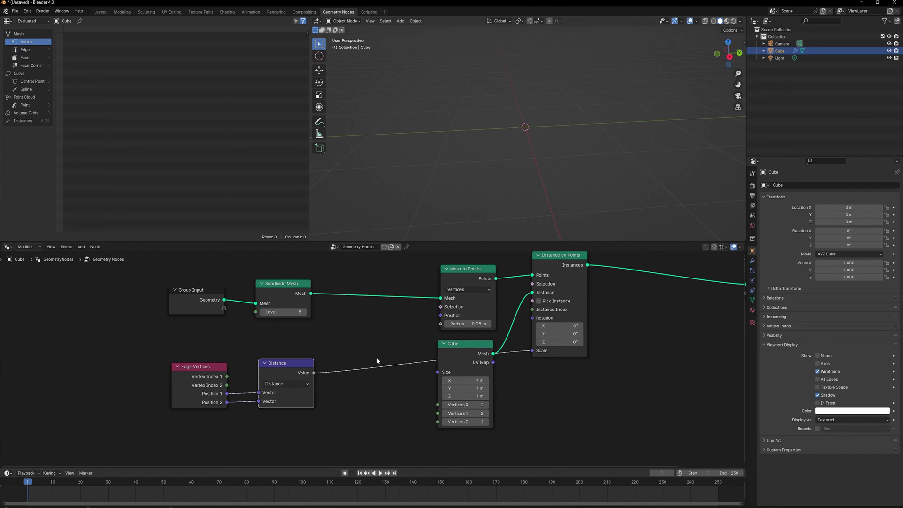
Step: Inspect the Distance value in the spreadsheet with a Viewer node, on Subdivide Mesh's edges and on Mesh to Points' points
{"action": "left_click", "coordinate": [284, 299], "text": "ctrl+shift"}
{"action": "left_click_drag", "start_coordinate": [373, 292], "coordinate": [385, 323]}
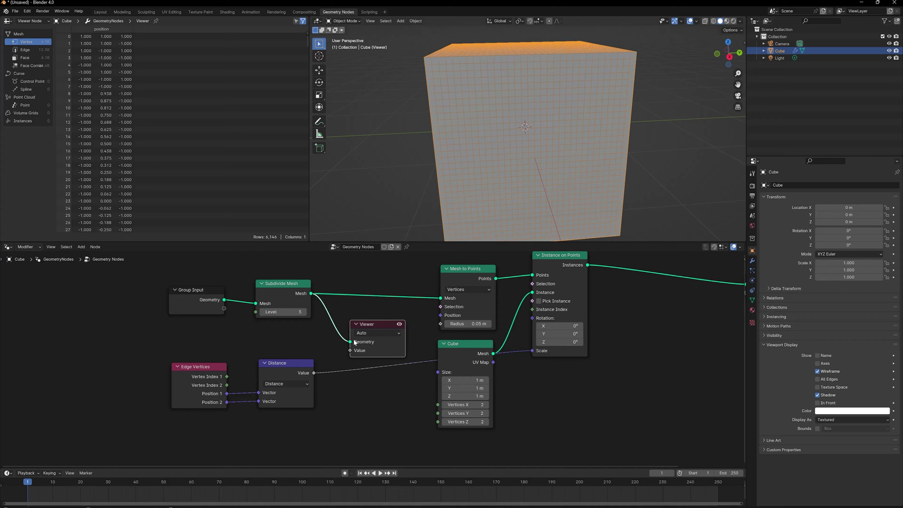
{"action": "left_click_drag", "start_coordinate": [314, 372], "coordinate": [350, 352]}
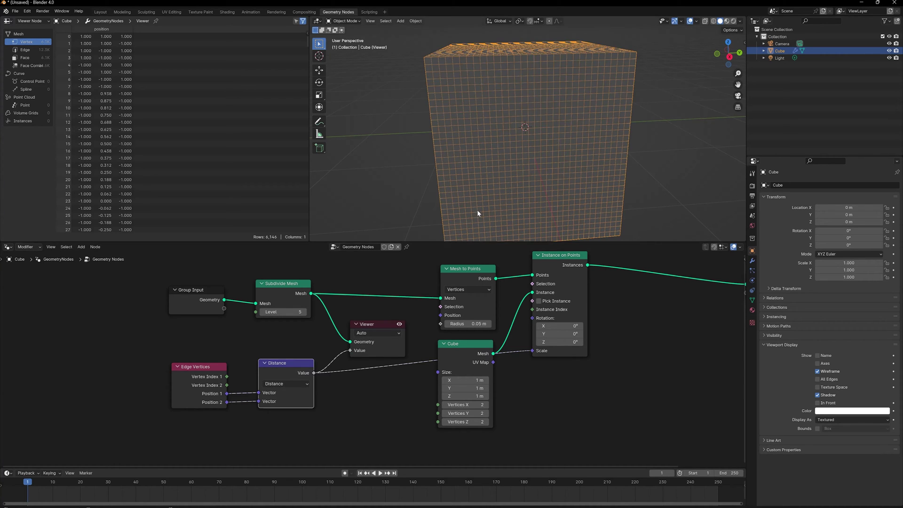
{"action": "middle_click_drag", "start_coordinate": [485, 202], "coordinate": [504, 200]}
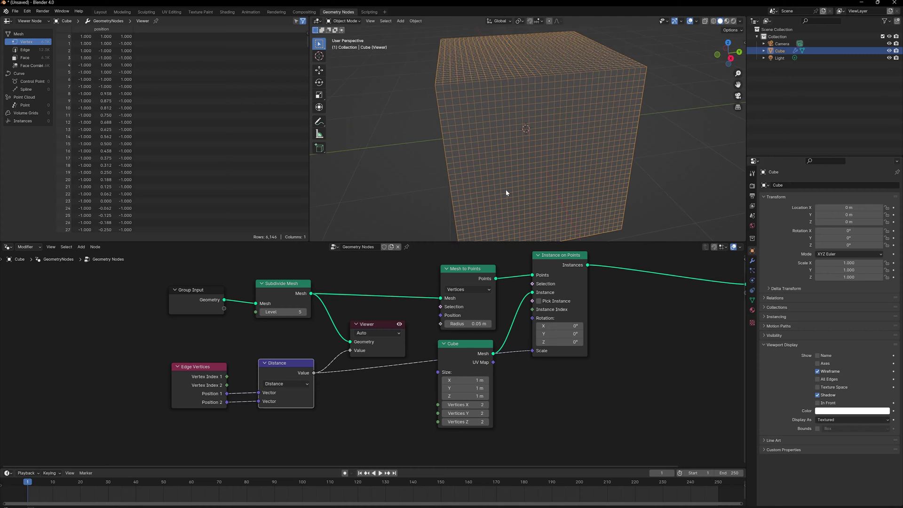
{"action": "left_click", "coordinate": [32, 51]}
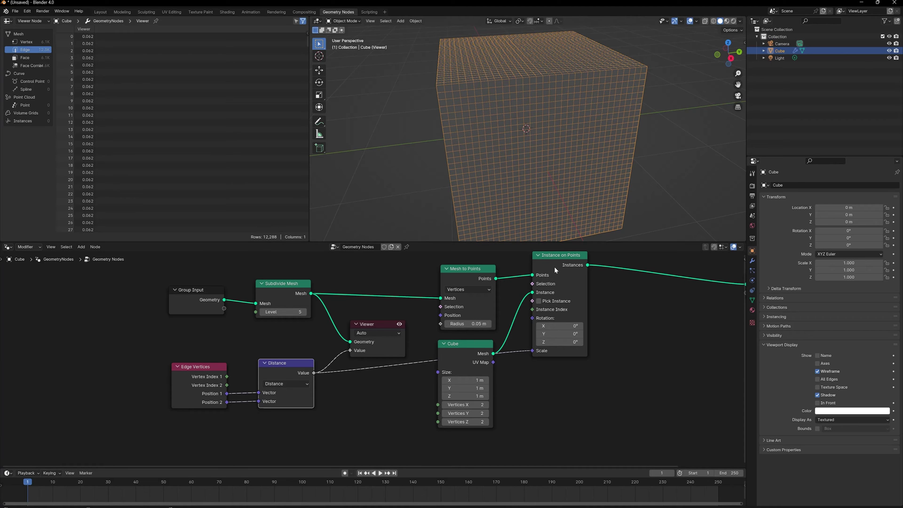
{"action": "left_click", "coordinate": [458, 270], "text": "ctrl+shift"}
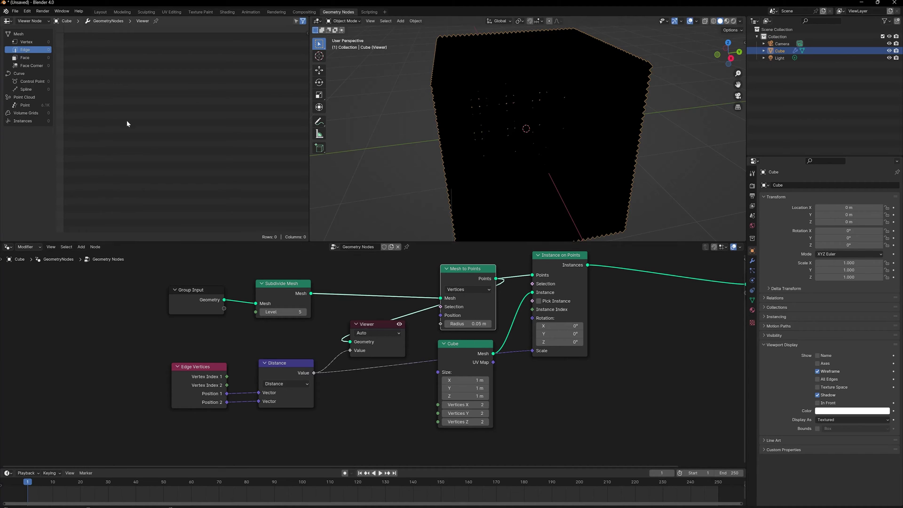
{"action": "left_click", "coordinate": [29, 106]}
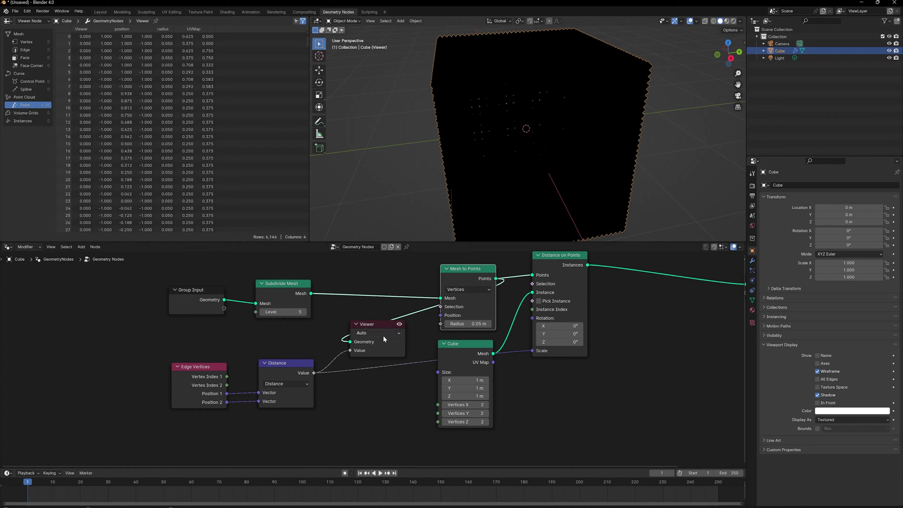
Step: Move the Viewer node clear of the Cube node and bring Mesh to Points closer to Subdivide Mesh
{"action": "left_click_drag", "start_coordinate": [378, 325], "coordinate": [629, 374]}
{"action": "mouse_move", "coordinate": [289, 288]}
{"action": "left_mouse_down"}
{"action": "mouse_move", "coordinate": [315, 286]}
{"action": "mouse_move", "coordinate": [289, 289]}
{"action": "left_mouse_up"}
{"action": "left_click_drag", "start_coordinate": [472, 273], "coordinate": [403, 269]}
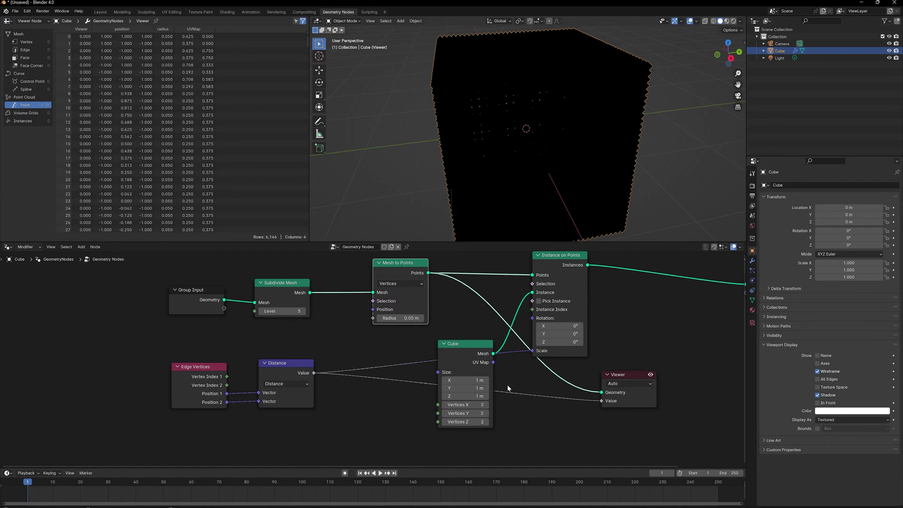
Step: Insert a Store Named Attribute node between Subdivide Mesh and Mesh to Points
{"action": "scroll", "coordinate": [536, 393], "scroll_direction": "down", "scroll_amount": 1}
{"action": "scroll", "coordinate": [372, 356], "scroll_direction": "up", "scroll_amount": 2}
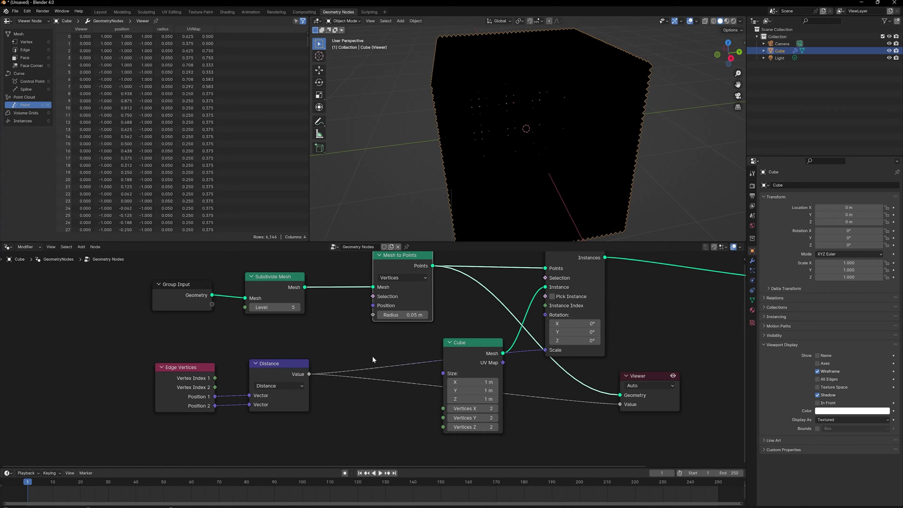
{"action": "key", "text": "shift+a"}
{"action": "type", "text": "s"}
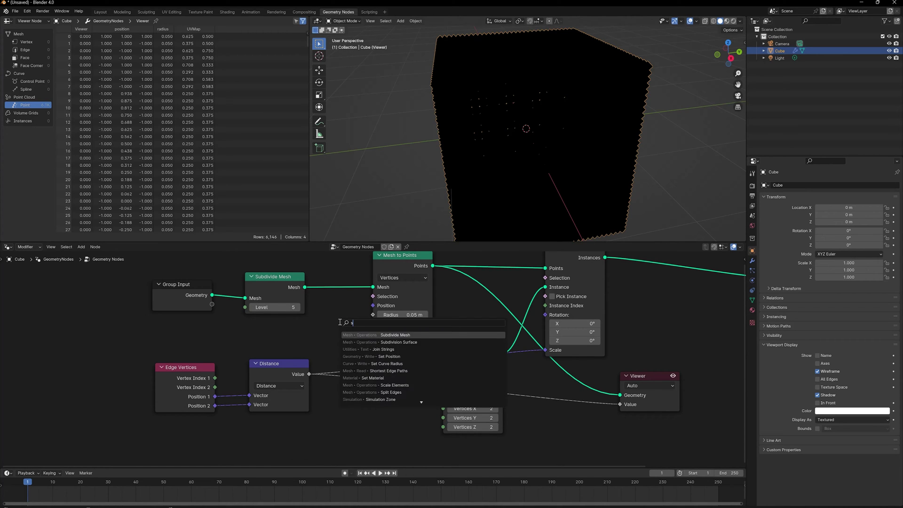
{"action": "type", "text": "tor"}
{"action": "key", "text": "BackSpace"}
{"action": "key", "text": "Return"}
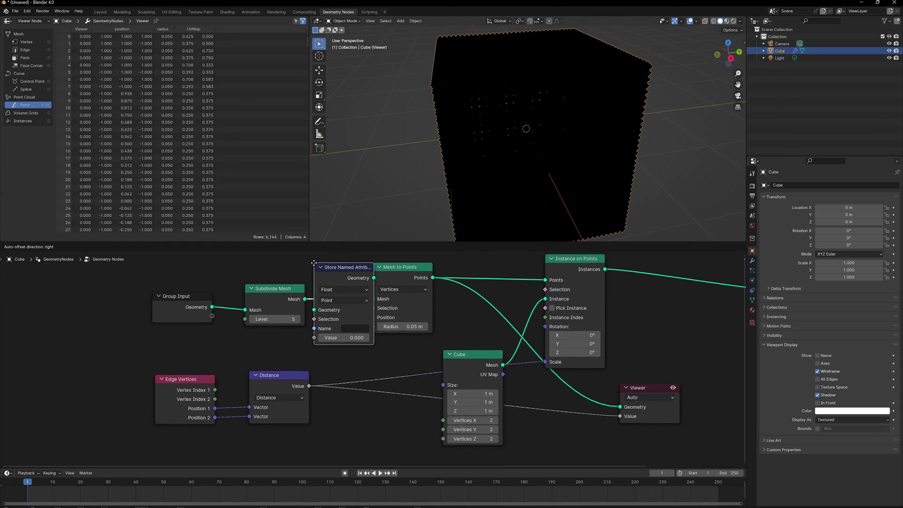
{"action": "left_click", "coordinate": [338, 263]}
Step: Set the Store Named Attribute domain to Edge, feed Distance into its Value and name the attribute size
{"action": "left_click", "coordinate": [362, 300]}
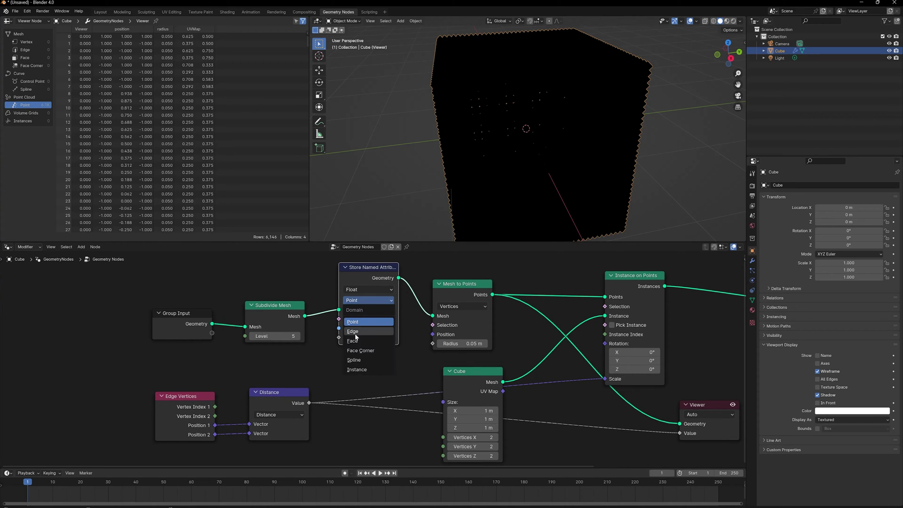
{"action": "left_click", "coordinate": [356, 332]}
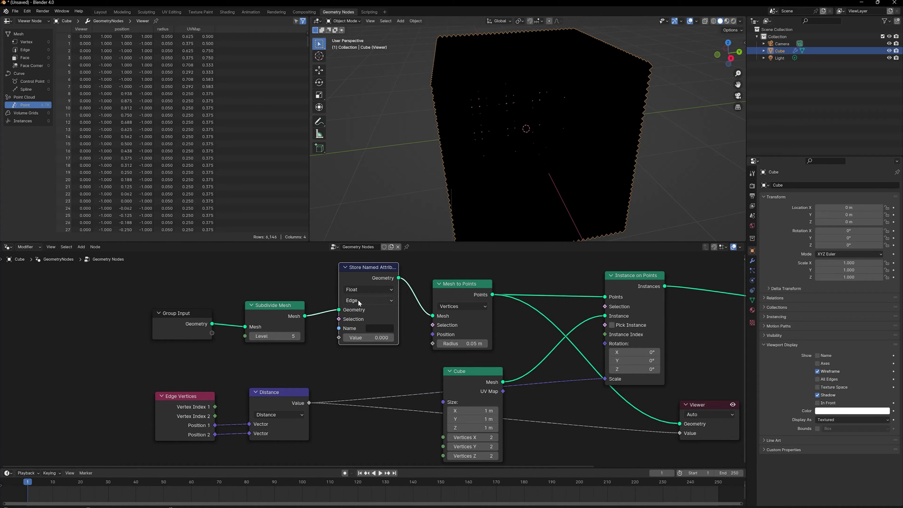
{"action": "left_click_drag", "start_coordinate": [312, 398], "coordinate": [341, 334]}
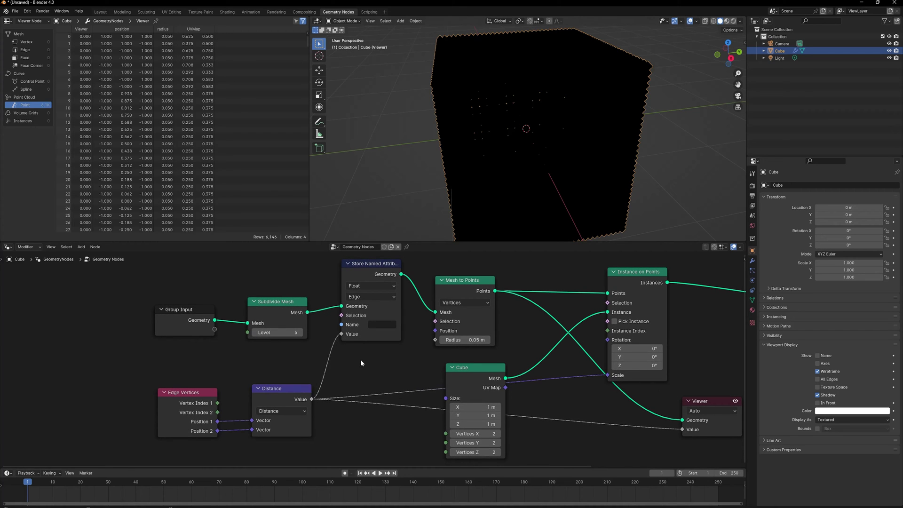
{"action": "left_click", "coordinate": [376, 324]}
{"action": "type", "text": "size"}
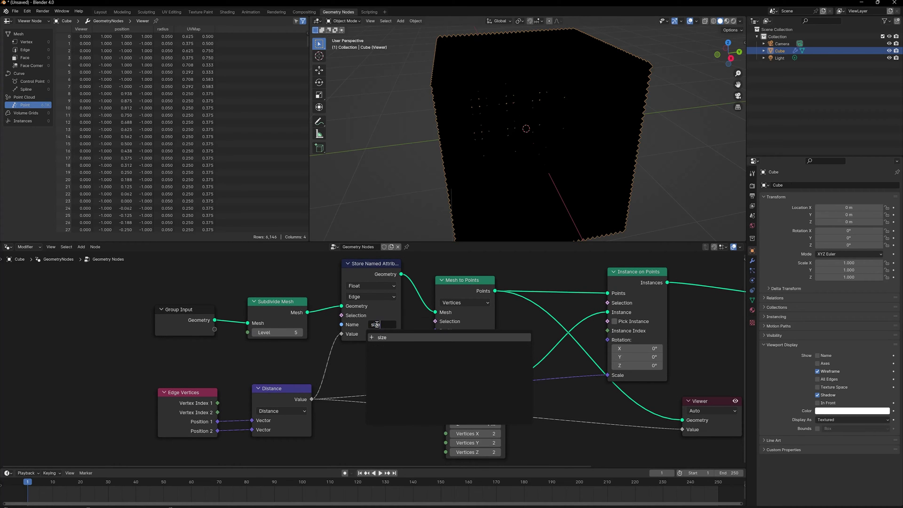
{"action": "key", "text": "Return"}
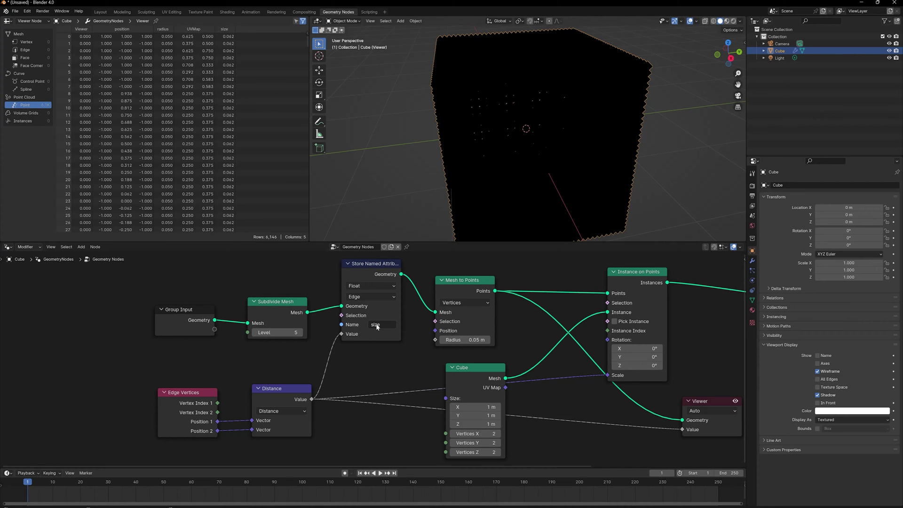
Step: Replace the Distance link on Instance on Points' Scale with a Named Attribute node reading size
{"action": "scroll", "coordinate": [531, 407], "scroll_direction": "down", "scroll_amount": 1}
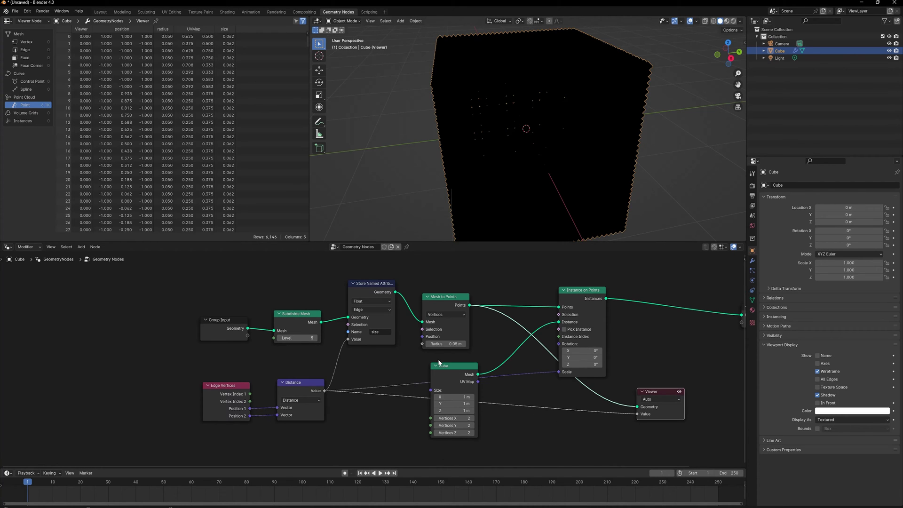
{"action": "left_click_drag", "start_coordinate": [558, 372], "coordinate": [548, 410]}
{"action": "middle_click_drag", "start_coordinate": [529, 397], "coordinate": [520, 368]}
{"action": "key", "text": "shift+a"}
{"action": "type", "text": "name"}
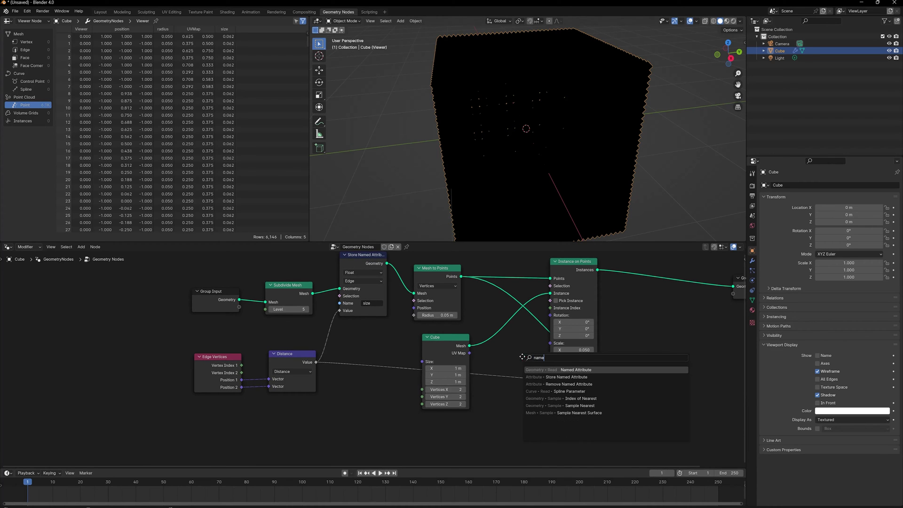
{"action": "left_click_drag", "start_coordinate": [521, 356], "coordinate": [547, 343]}
{"action": "left_click", "coordinate": [520, 419]}
{"action": "left_click", "coordinate": [520, 429]}
Step: Delete the Viewer node and check the instanced cube in the viewport
{"action": "middle_click_drag", "start_coordinate": [545, 156], "coordinate": [531, 152]}
{"action": "left_click", "coordinate": [580, 295], "text": "ctrl+shift"}
{"action": "middle_click_drag", "start_coordinate": [665, 328], "coordinate": [600, 312]}
{"action": "left_click", "coordinate": [589, 345]}
{"action": "key", "text": "x"}
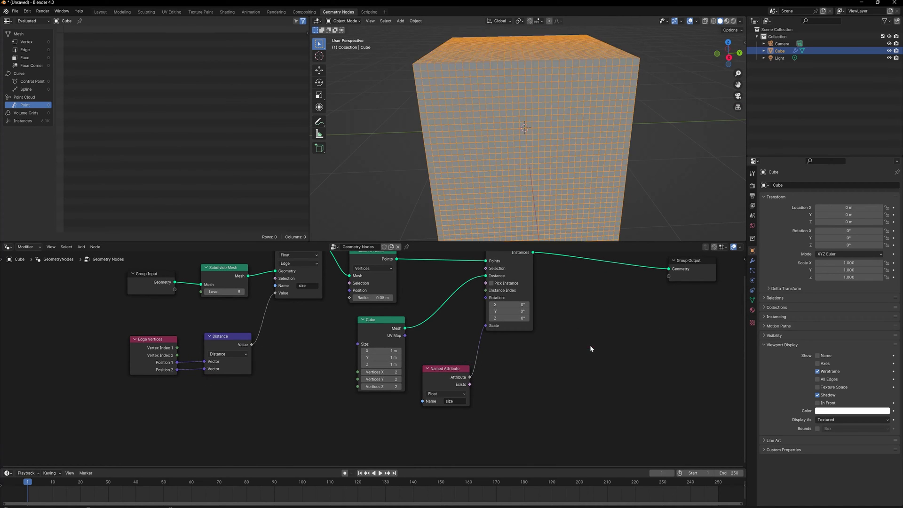
{"action": "middle_click_drag", "start_coordinate": [540, 178], "coordinate": [520, 149]}
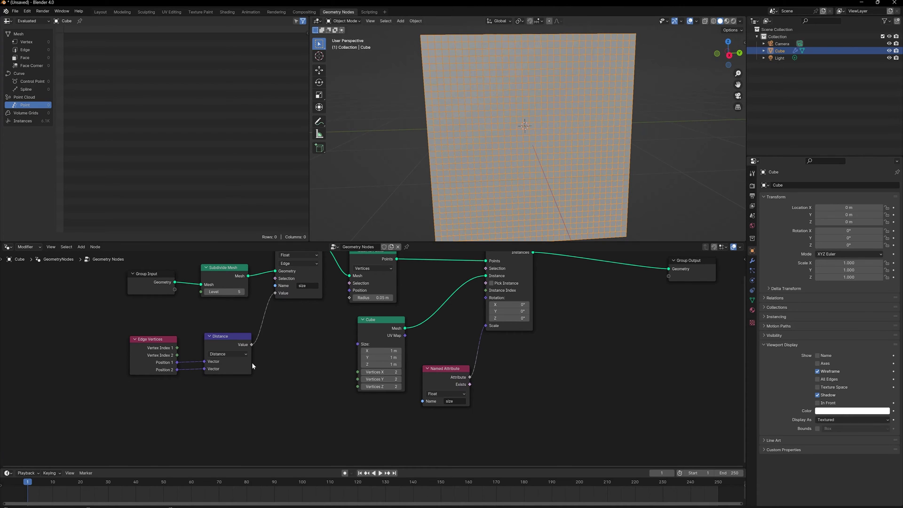
Step: Try a Subdivide Mesh level of 2 and restore it to 5
{"action": "middle_click_drag", "start_coordinate": [252, 362], "coordinate": [288, 388]}
{"action": "scroll", "coordinate": [239, 317], "scroll_direction": "up", "scroll_amount": 2}
{"action": "left_click", "coordinate": [193, 302]}
{"action": "left_click", "coordinate": [193, 302]}
{"action": "left_click", "coordinate": [193, 302]}
{"action": "scroll", "coordinate": [246, 289], "scroll_direction": "down", "scroll_amount": 2}
{"action": "scroll", "coordinate": [502, 212], "scroll_direction": "down", "scroll_amount": 1}
{"action": "mouse_move", "coordinate": [502, 212]}
{"action": "middle_mouse_down"}
{"action": "mouse_move", "coordinate": [498, 200]}
{"action": "mouse_move", "coordinate": [510, 204]}
{"action": "middle_mouse_up"}
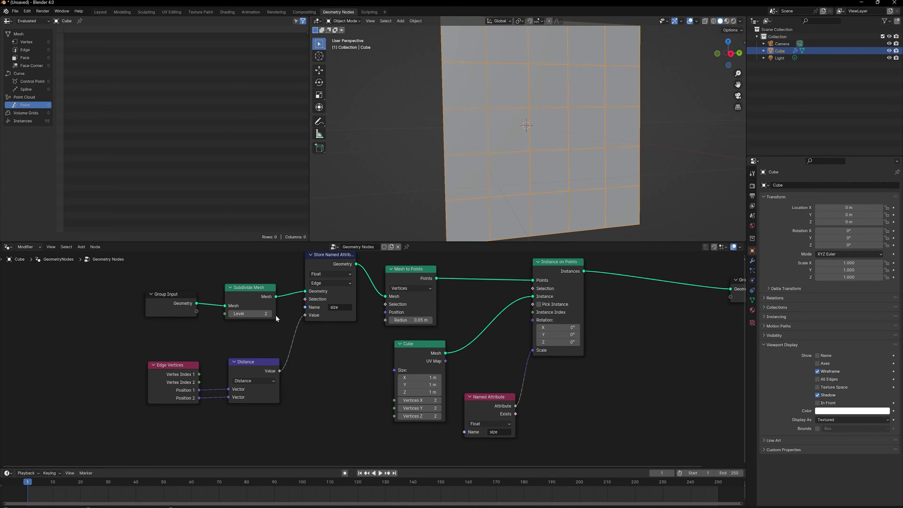
{"action": "left_click", "coordinate": [231, 314]}
{"action": "left_click_drag", "start_coordinate": [258, 314], "coordinate": [270, 318]}
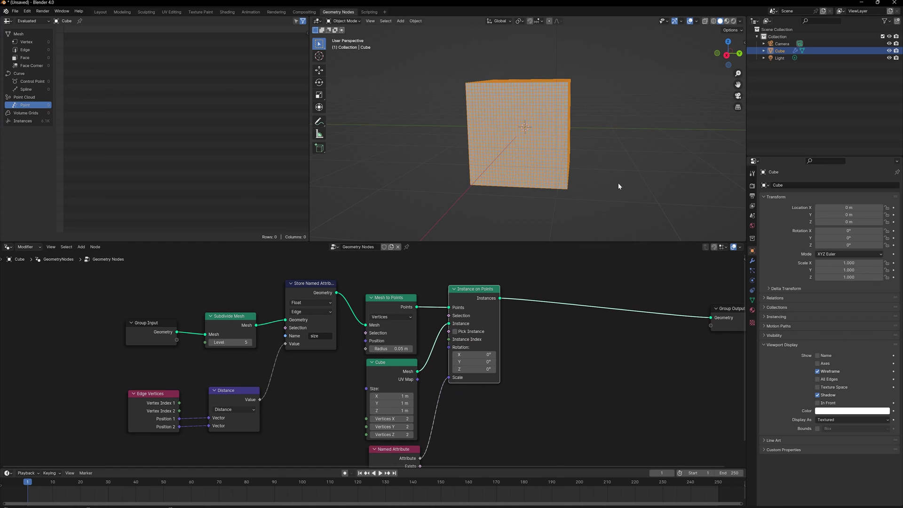
Step: Move the Group Output node farther from Instance on Points to make room for more nodes
{"action": "middle_click_drag", "start_coordinate": [618, 187], "coordinate": [568, 212]}
{"action": "scroll", "coordinate": [559, 189], "scroll_direction": "up", "scroll_amount": 3}
{"action": "middle_click_drag", "start_coordinate": [547, 361], "coordinate": [347, 375]}
{"action": "left_click_drag", "start_coordinate": [540, 324], "coordinate": [704, 309]}
{"action": "scroll", "coordinate": [475, 306], "scroll_direction": "down", "scroll_amount": 3}
{"action": "middle_click_drag", "start_coordinate": [450, 296], "coordinate": [471, 301]}
Step: Insert a Simulation Zone between Instance on Points and Group Output, and space its input and output nodes apart
{"action": "key", "text": "shift+a"}
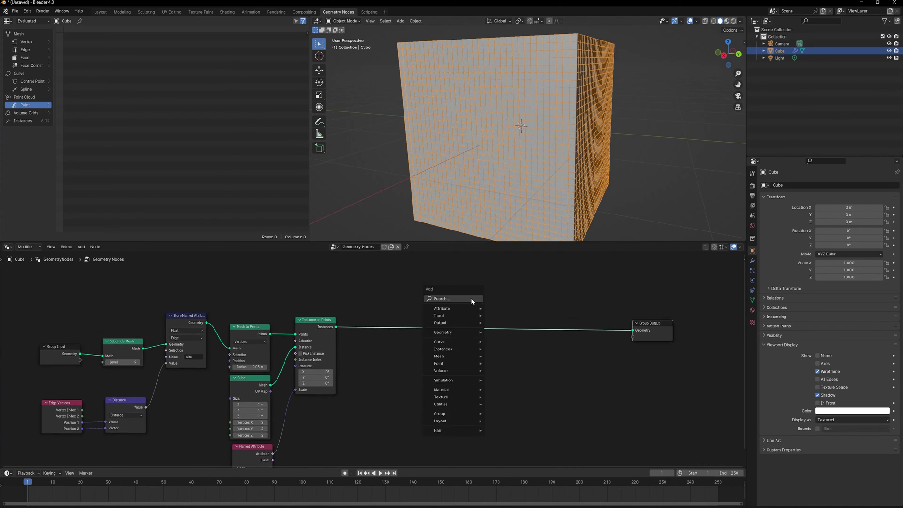
{"action": "type", "text": "simul"}
{"action": "key", "text": "Return"}
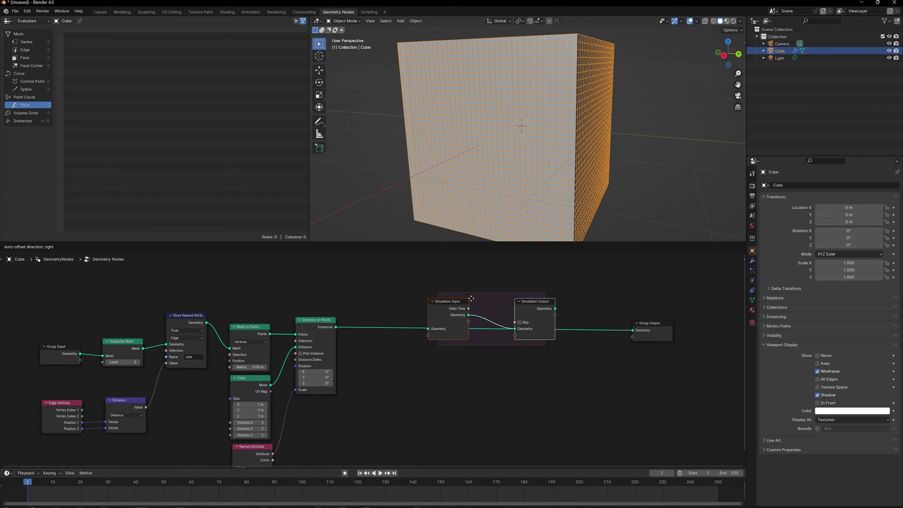
{"action": "left_click", "coordinate": [408, 303]}
{"action": "left_click_drag", "start_coordinate": [338, 326], "coordinate": [362, 330]}
{"action": "left_click_drag", "start_coordinate": [489, 310], "coordinate": [570, 306]}
Step: Insert a Set Position node between Simulation Input and Simulation Output
{"action": "left_click", "coordinate": [483, 285]}
{"action": "key", "text": "shift+a"}
{"action": "left_click", "coordinate": [484, 286]}
{"action": "type", "text": "set"}
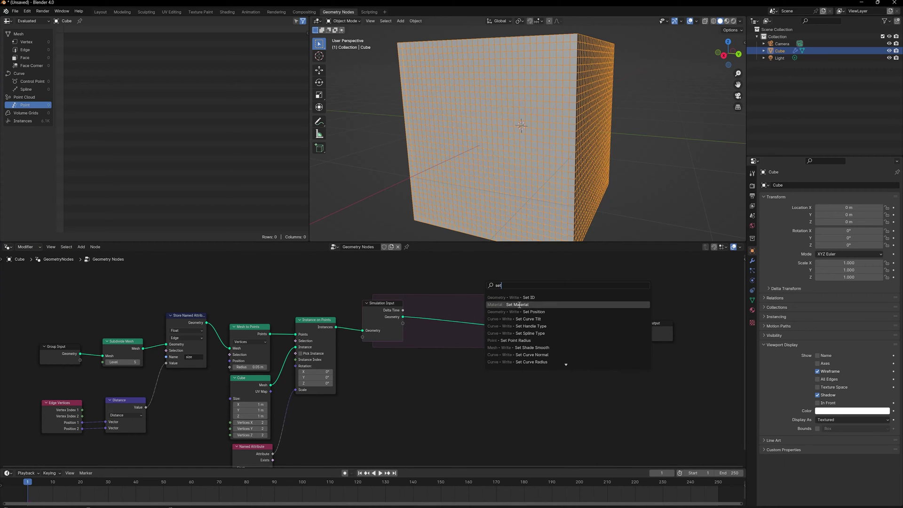
{"action": "left_click", "coordinate": [512, 312]}
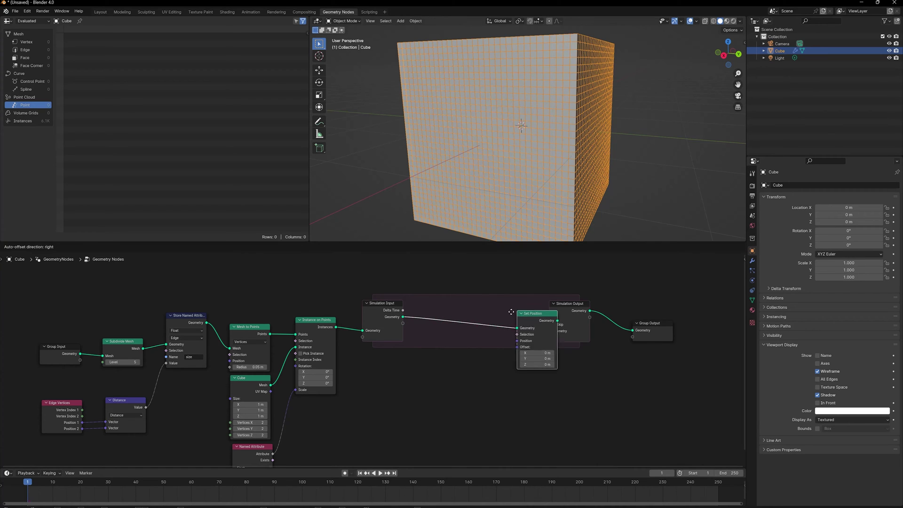
{"action": "left_click", "coordinate": [476, 303]}
Step: Add a Noise Texture node with its Color output feeding the Offset input of Set Position
{"action": "middle_click_drag", "start_coordinate": [466, 388], "coordinate": [484, 356]}
{"action": "left_click_drag", "start_coordinate": [501, 304], "coordinate": [470, 342]}
{"action": "type", "text": "co"}
{"action": "key", "text": "BackSpace"}
{"action": "key", "text": "BackSpace"}
{"action": "type", "text": "noise"}
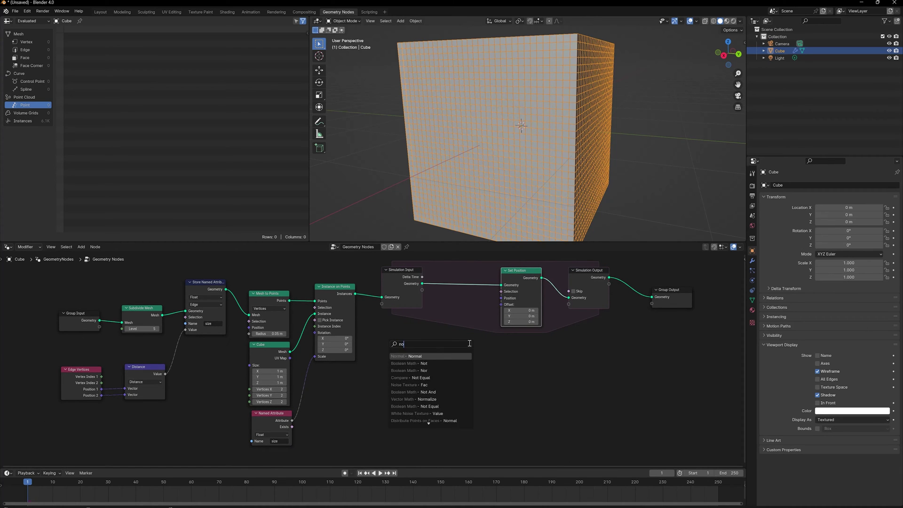
{"action": "key", "text": "Down"}
{"action": "key", "text": "Down"}
{"action": "key", "text": "Down"}
{"action": "key", "text": "Return"}
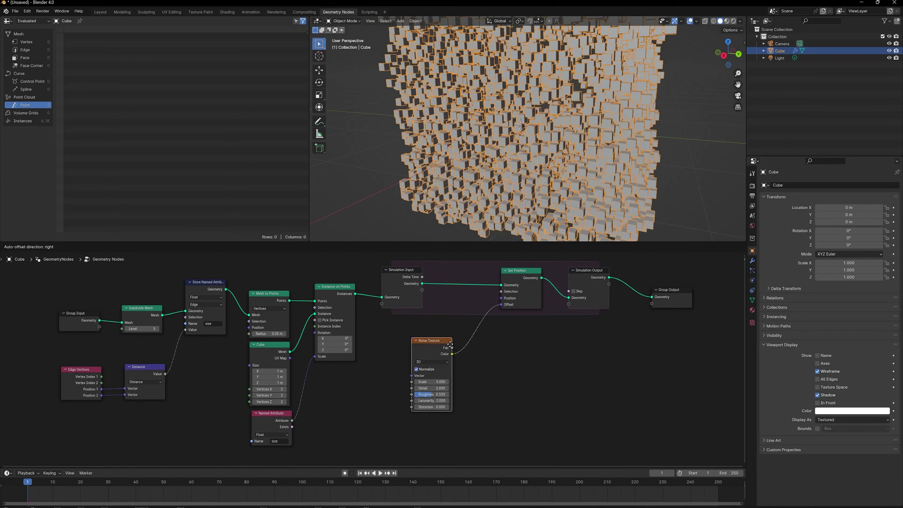
Step: Add a Subtract vector math node beside Noise Texture and feed it the noise Color
{"action": "scroll", "coordinate": [462, 379], "scroll_direction": "up", "scroll_amount": 1}
{"action": "scroll", "coordinate": [533, 99], "scroll_direction": "down", "scroll_amount": 4}
{"action": "middle_click_drag", "start_coordinate": [533, 99], "coordinate": [516, 123]}
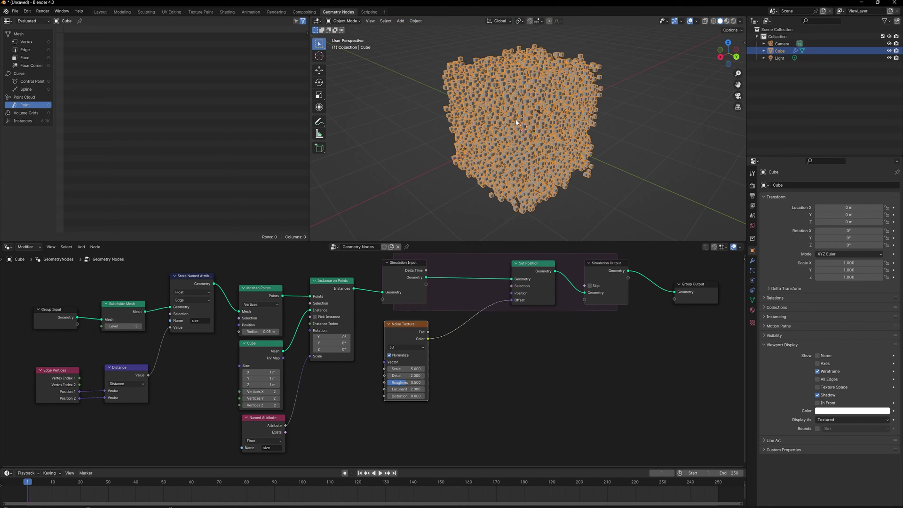
{"action": "left_click_drag", "start_coordinate": [441, 353], "coordinate": [441, 353]}
{"action": "type", "text": "subt"}
{"action": "key", "text": "Return"}
{"action": "left_click", "coordinate": [434, 352]}
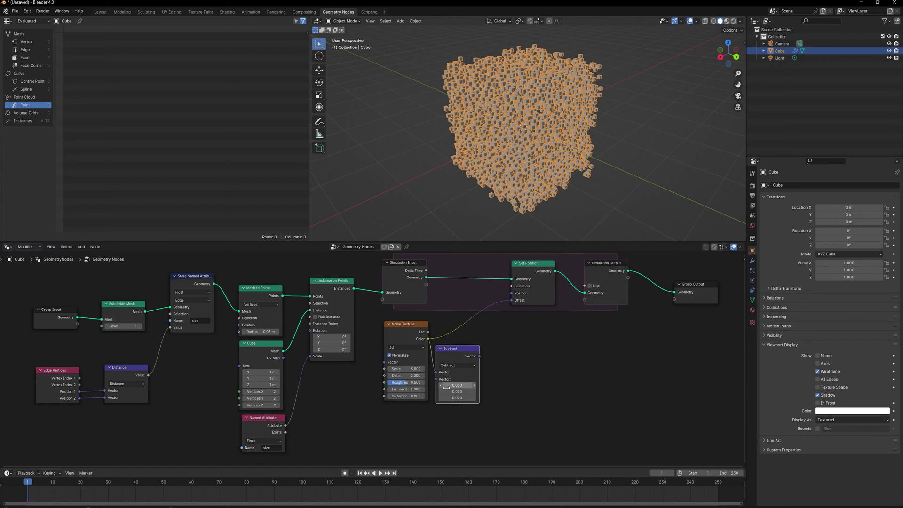
Step: Set all three subtracted vector components to 0.5 and connect the Subtract result to Set Position's Offset
{"action": "left_click_drag", "start_coordinate": [457, 384], "coordinate": [457, 398]}
{"action": "type", "text": ".5"}
{"action": "key", "text": "Return"}
{"action": "left_click_drag", "start_coordinate": [468, 356], "coordinate": [513, 299]}
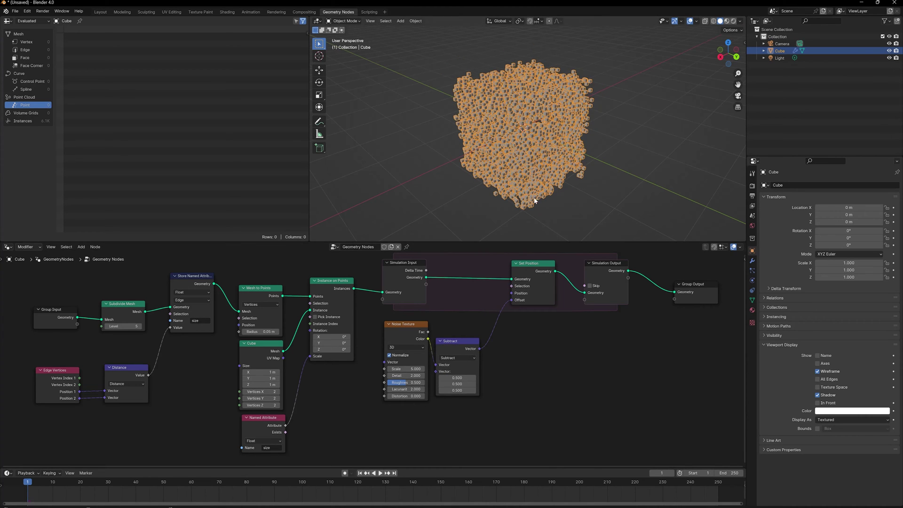
{"action": "middle_click_drag", "start_coordinate": [534, 194], "coordinate": [563, 178]}
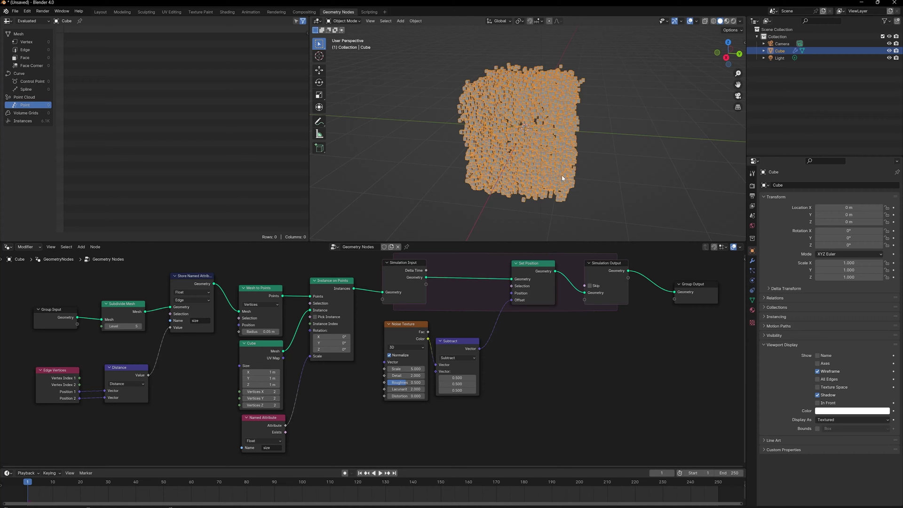
{"action": "middle_click_drag", "start_coordinate": [510, 111], "coordinate": [525, 162]}
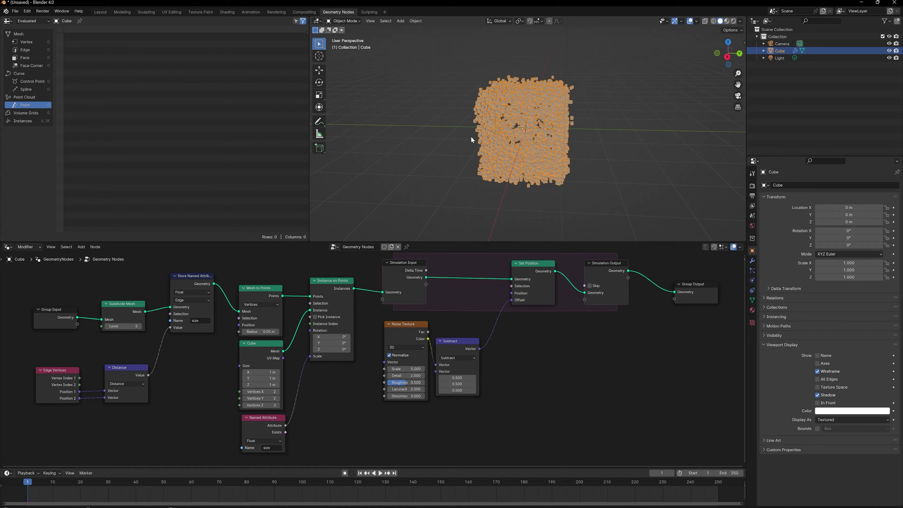
Step: Add a UV sphere and move it beside the scattered cube, to about X -0.4 m, Y 2.4 m, Z 1.2 m
{"action": "left_click", "coordinate": [415, 139]}
{"action": "key", "text": "shift+a"}
{"action": "mouse_move", "coordinate": [399, 149]}
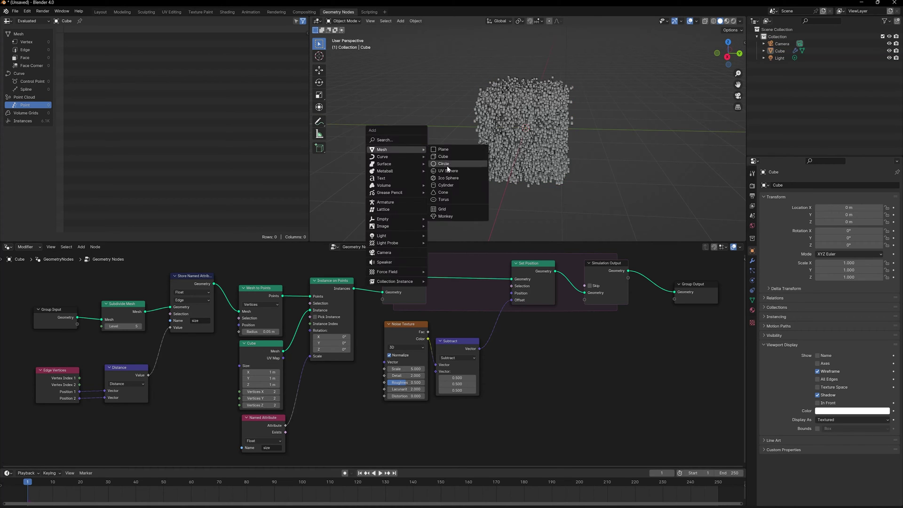
{"action": "left_click", "coordinate": [448, 171]}
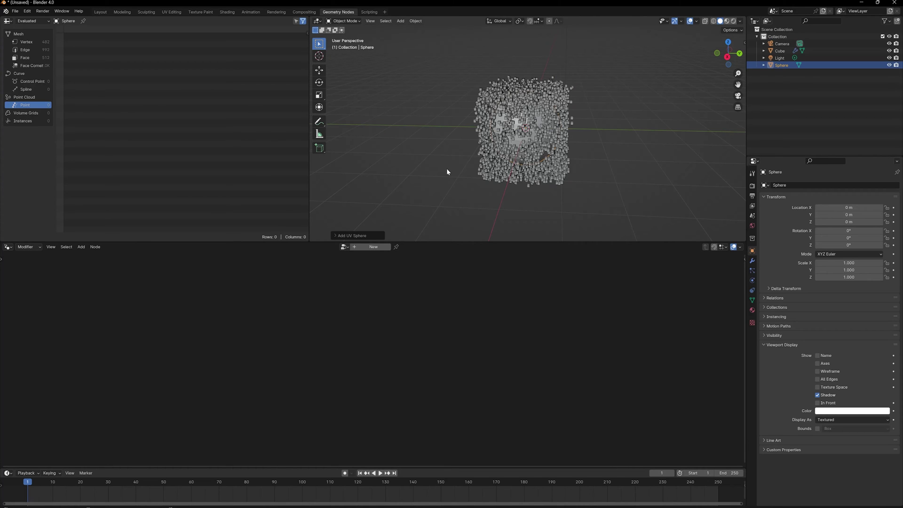
{"action": "key", "text": "g"}
{"action": "left_click", "coordinate": [550, 126]}
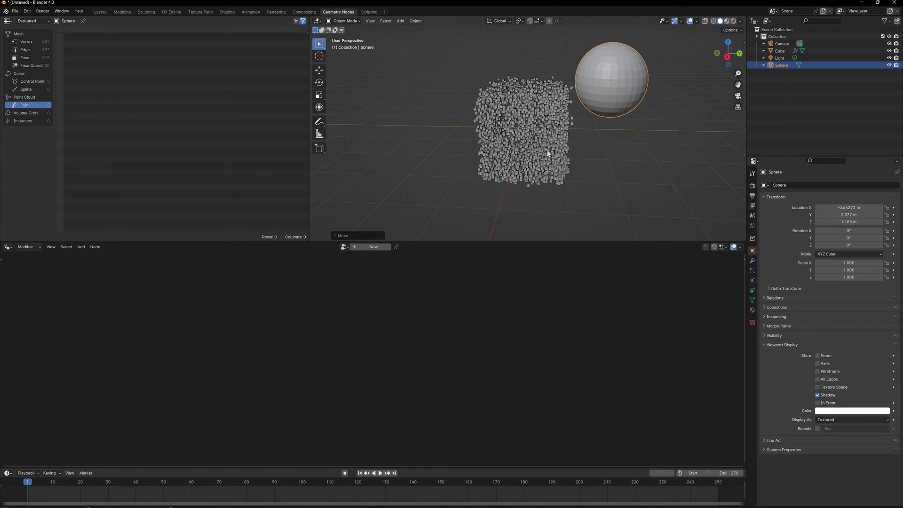
Step: Show the cube's node tree and add an Object Info node for the Sphere, set to Relative, below the Subtract node
{"action": "scroll", "coordinate": [615, 128], "scroll_direction": "up", "scroll_amount": 1}
{"action": "middle_click_drag", "start_coordinate": [610, 132], "coordinate": [574, 133], "text": "shift"}
{"action": "left_click", "coordinate": [454, 157]}
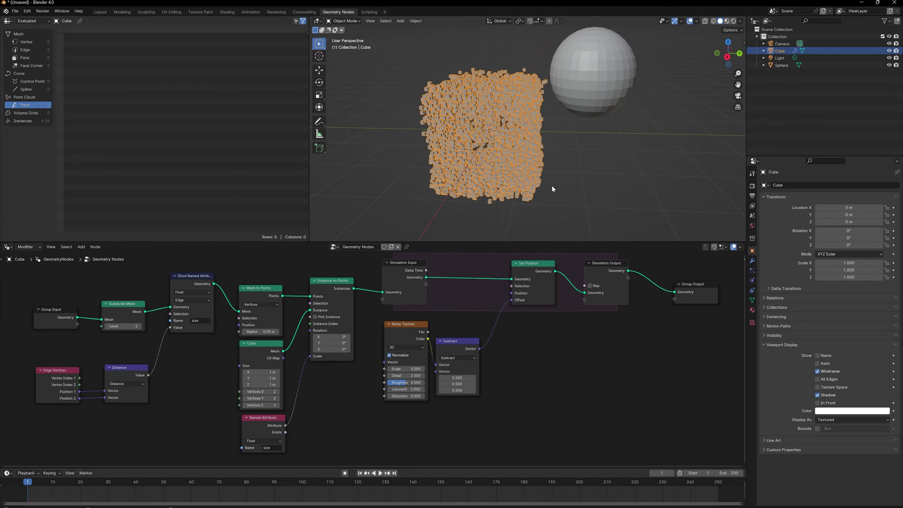
{"action": "left_click_drag", "start_coordinate": [778, 66], "coordinate": [449, 417]}
{"action": "middle_click_drag", "start_coordinate": [530, 421], "coordinate": [490, 383]}
{"action": "left_click", "coordinate": [430, 416]}
{"action": "scroll", "coordinate": [501, 376], "scroll_direction": "down", "scroll_amount": 1}
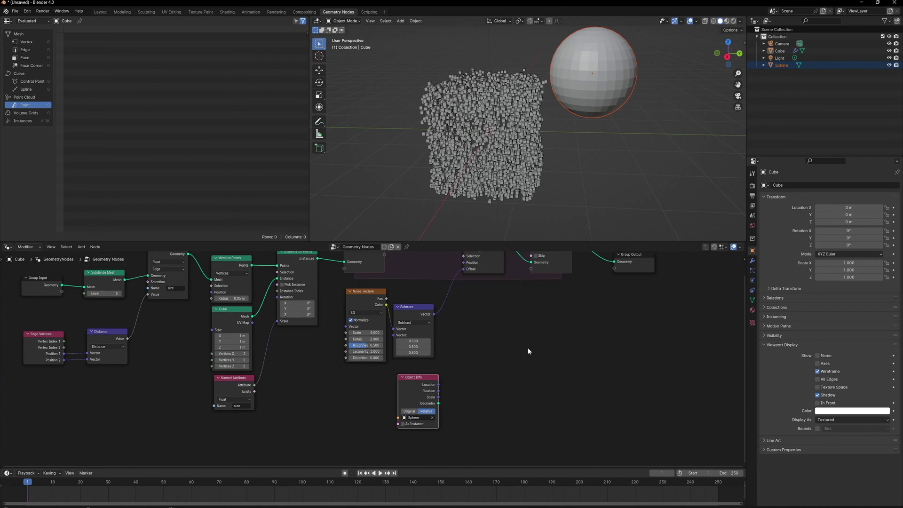
Step: Make room before Set Position and add a Geometry Proximity node fed by the Object Info node's Geometry output
{"action": "middle_click_drag", "start_coordinate": [533, 338], "coordinate": [506, 395]}
{"action": "left_click_drag", "start_coordinate": [459, 292], "coordinate": [556, 292]}
{"action": "left_click", "coordinate": [459, 395]}
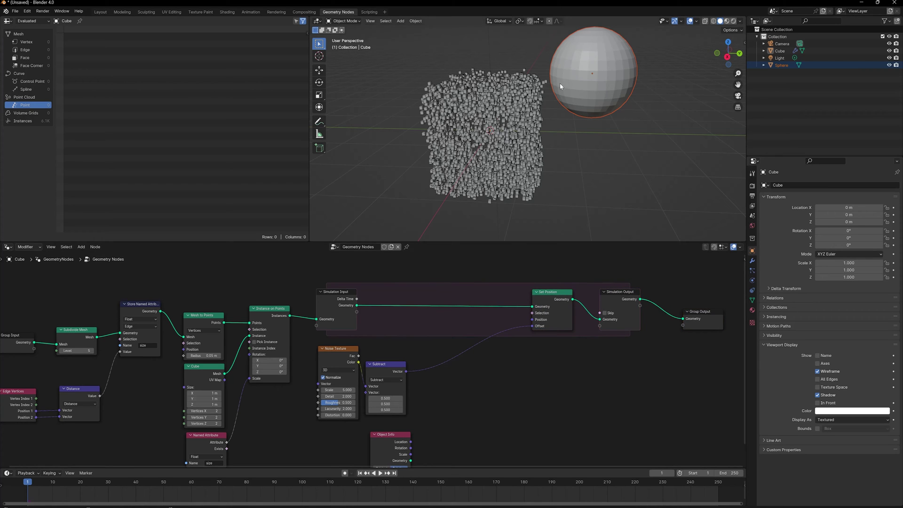
{"action": "key", "text": "shift+a"}
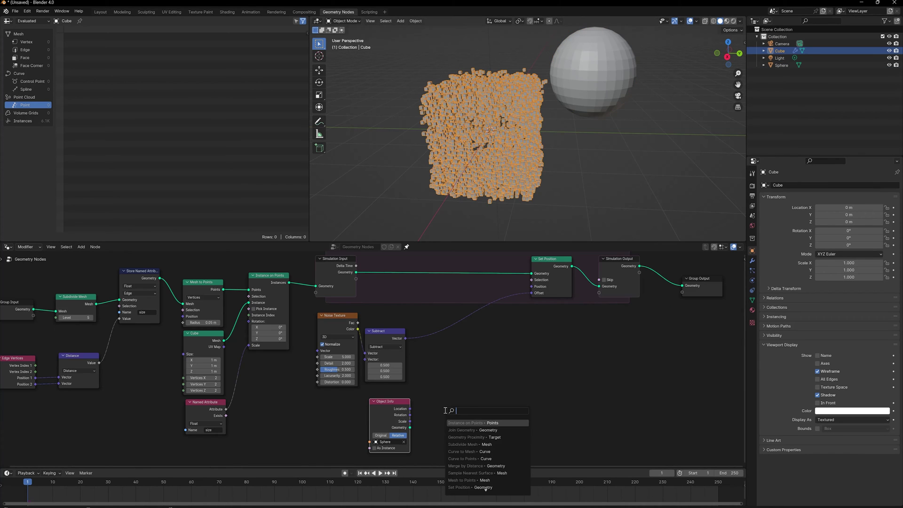
{"action": "type", "text": "proxi"}
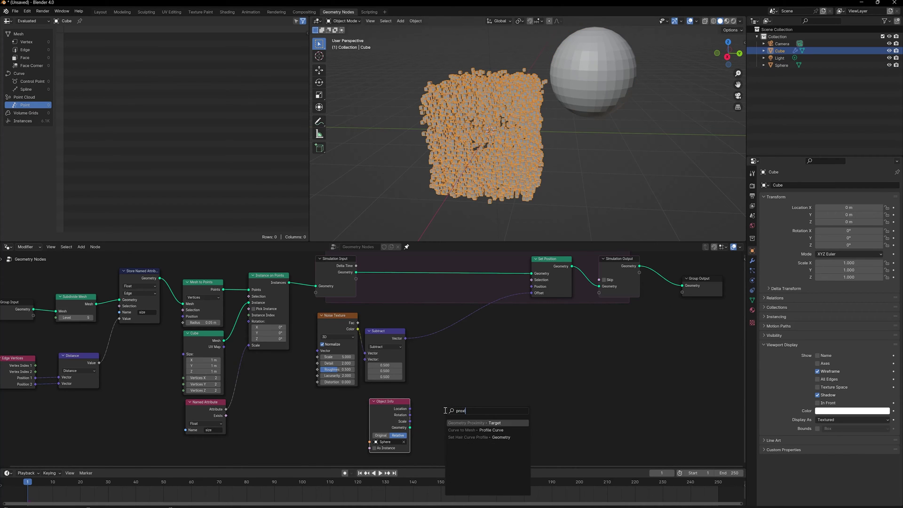
{"action": "key", "text": "Return"}
Step: Add a Less Than compare of the sphere proximity Distance with B at 0.5 and connect its Result to Set Position's Selection
{"action": "left_click_drag", "start_coordinate": [464, 413], "coordinate": [501, 375]}
{"action": "type", "text": "less"}
{"action": "key", "text": "Return"}
{"action": "left_click", "coordinate": [497, 378]}
{"action": "left_click", "coordinate": [516, 407]}
{"action": "type", "text": "0.5"}
{"action": "key", "text": "Return"}
{"action": "left_click_drag", "start_coordinate": [512, 372], "coordinate": [493, 371]}
{"action": "left_click_drag", "start_coordinate": [517, 378], "coordinate": [531, 280]}
Step: Play the simulation while moving the sphere into the cube, to about X -0.2 m, Y 1.9 m, Z -0.2 m, and stop playback
{"action": "middle_click_drag", "start_coordinate": [492, 158], "coordinate": [499, 140]}
{"action": "scroll", "coordinate": [535, 116], "scroll_direction": "up", "scroll_amount": 3}
{"action": "middle_click_drag", "start_coordinate": [535, 116], "coordinate": [566, 137]}
{"action": "scroll", "coordinate": [552, 88], "scroll_direction": "down", "scroll_amount": 3}
{"action": "mouse_move", "coordinate": [552, 89]}
{"action": "middle_mouse_down"}
{"action": "mouse_move", "coordinate": [574, 83]}
{"action": "mouse_move", "coordinate": [560, 83]}
{"action": "middle_mouse_up"}
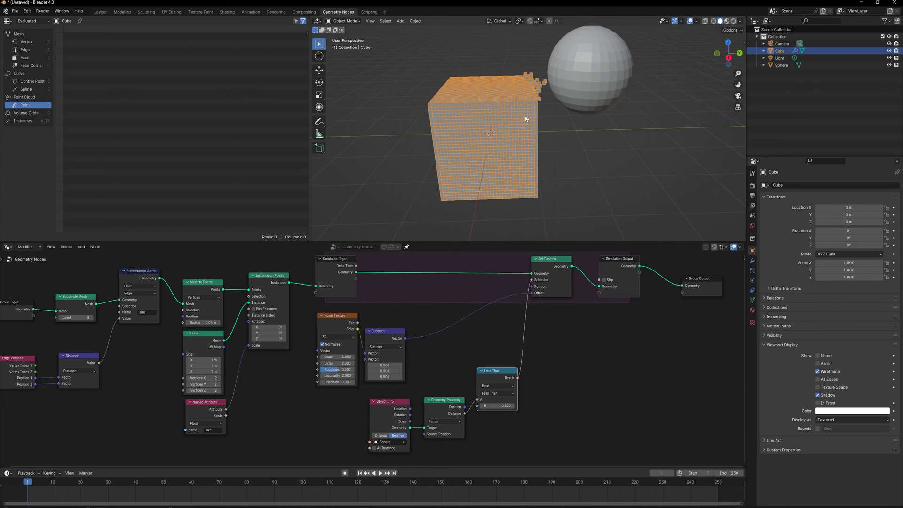
{"action": "scroll", "coordinate": [525, 118], "scroll_direction": "down", "scroll_amount": 2}
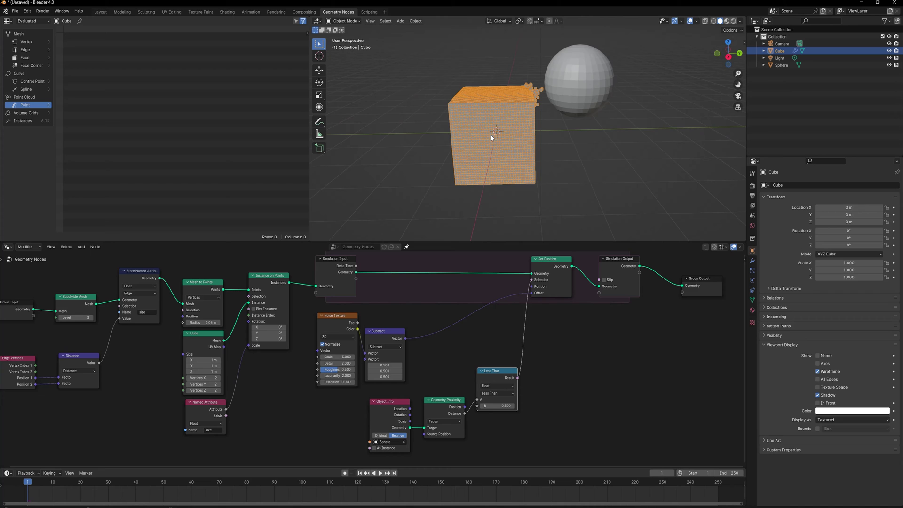
{"action": "key", "text": "space"}
{"action": "left_click", "coordinate": [577, 91]}
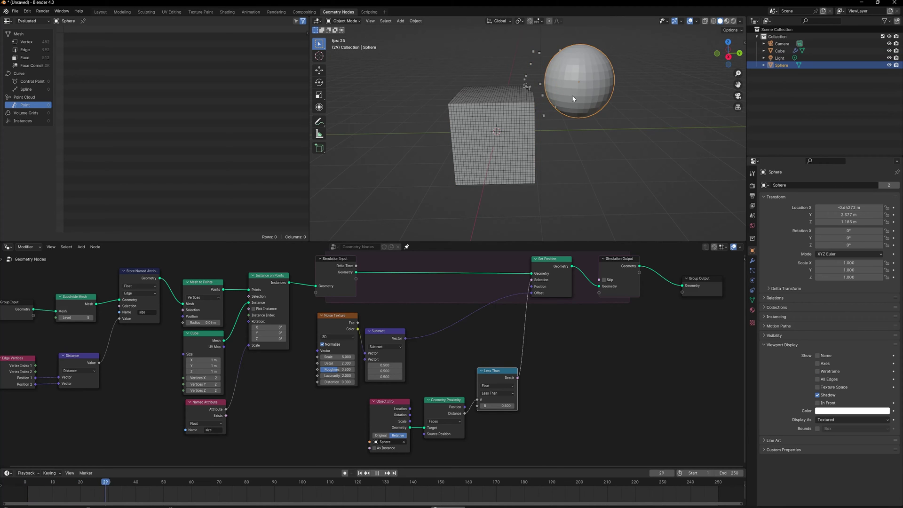
{"action": "key", "text": "g"}
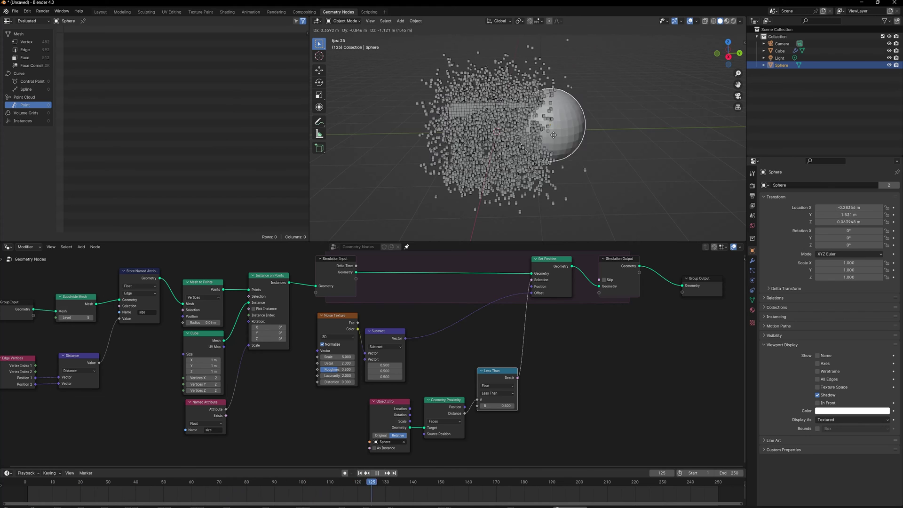
{"action": "left_click", "coordinate": [545, 151]}
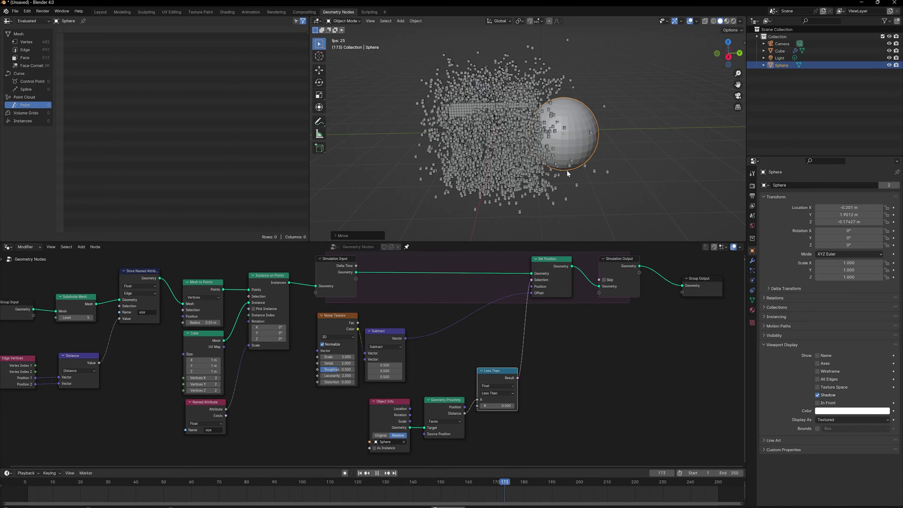
{"action": "key", "text": "space"}
Step: Return to the first frame and move the sphere up and away from the cube
{"action": "middle_click_drag", "start_coordinate": [541, 162], "coordinate": [521, 169]}
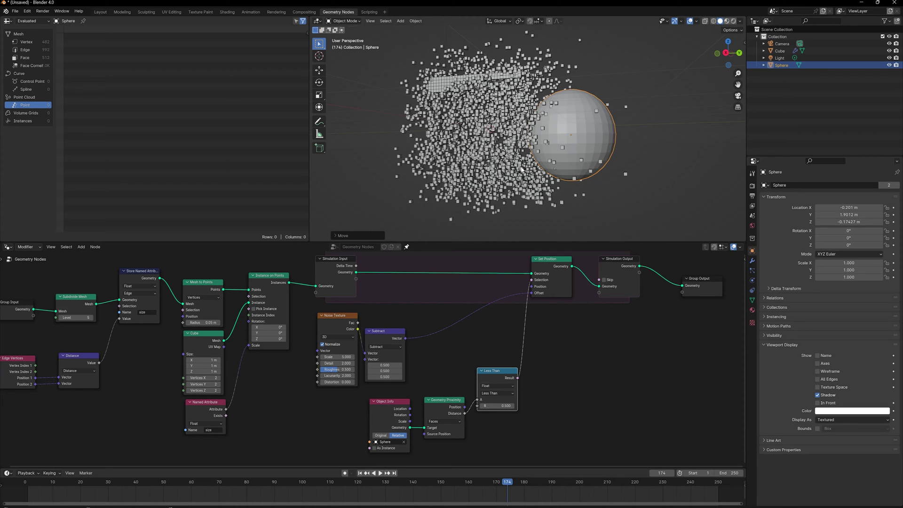
{"action": "mouse_move", "coordinate": [520, 169]}
{"action": "middle_mouse_down"}
{"action": "mouse_move", "coordinate": [548, 159]}
{"action": "mouse_move", "coordinate": [544, 170]}
{"action": "mouse_move", "coordinate": [512, 166]}
{"action": "mouse_move", "coordinate": [525, 153]}
{"action": "middle_mouse_up"}
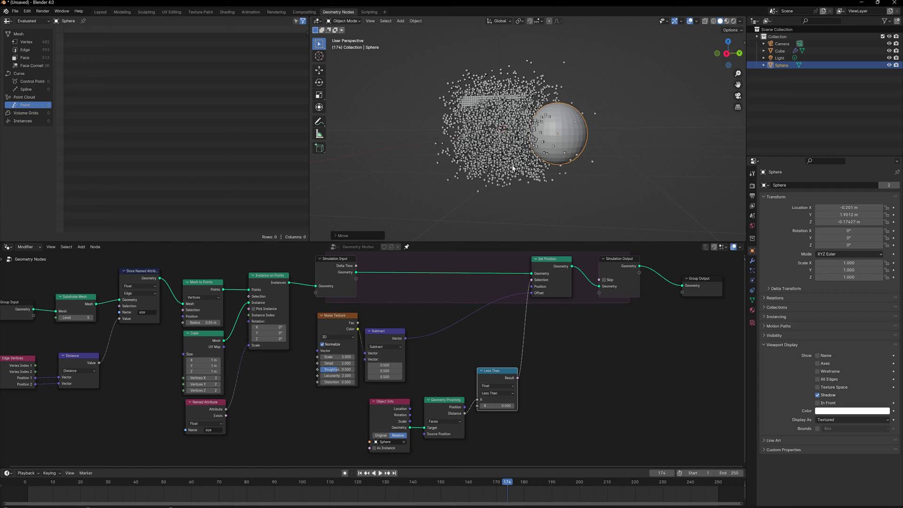
{"action": "mouse_move", "coordinate": [505, 165]}
{"action": "middle_mouse_down"}
{"action": "mouse_move", "coordinate": [523, 167]}
{"action": "mouse_move", "coordinate": [515, 168]}
{"action": "middle_mouse_up"}
{"action": "key", "text": "shift+Left"}
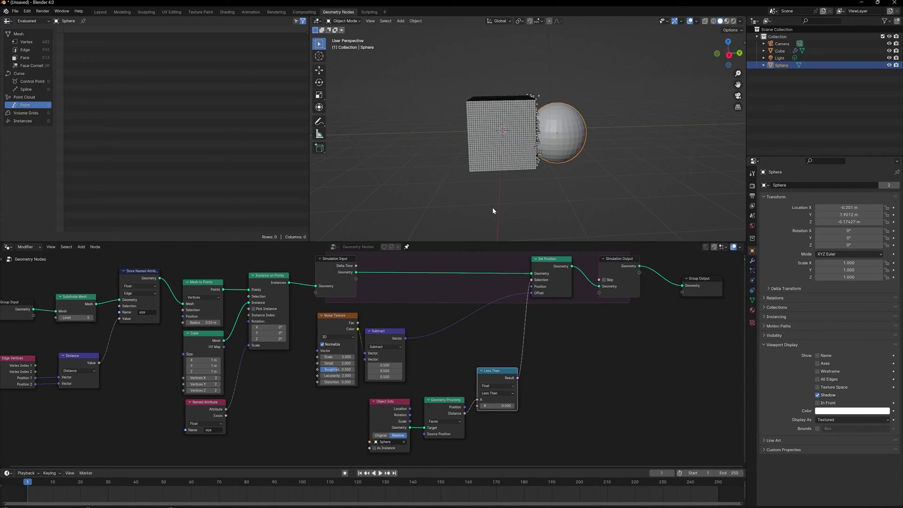
{"action": "middle_click_drag", "start_coordinate": [492, 211], "coordinate": [551, 143]}
{"action": "key", "text": "g"}
{"action": "left_click", "coordinate": [585, 89]}
Step: Move the sphere back toward the cube so that it reaches the cube's upper corner
{"action": "left_click", "coordinate": [521, 133]}
{"action": "scroll", "coordinate": [359, 323], "scroll_direction": "down", "scroll_amount": 1}
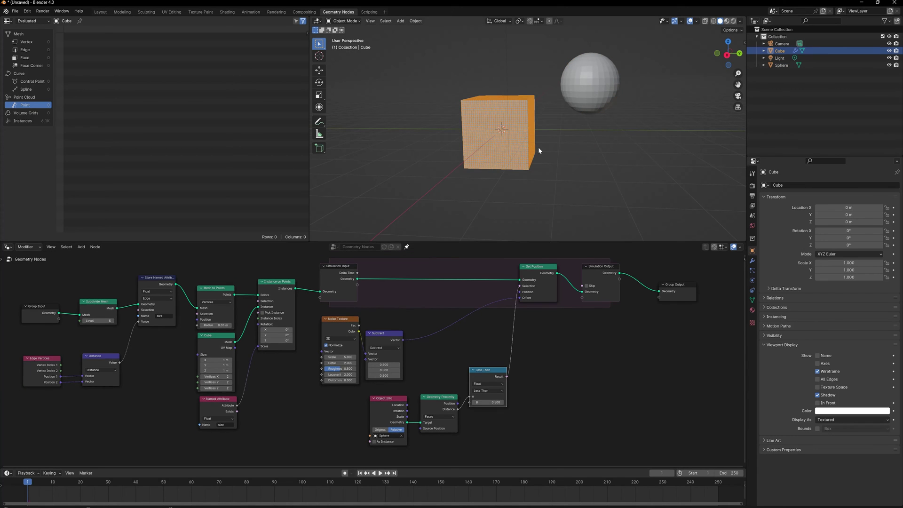
{"action": "left_click", "coordinate": [598, 86]}
{"action": "key", "text": "g"}
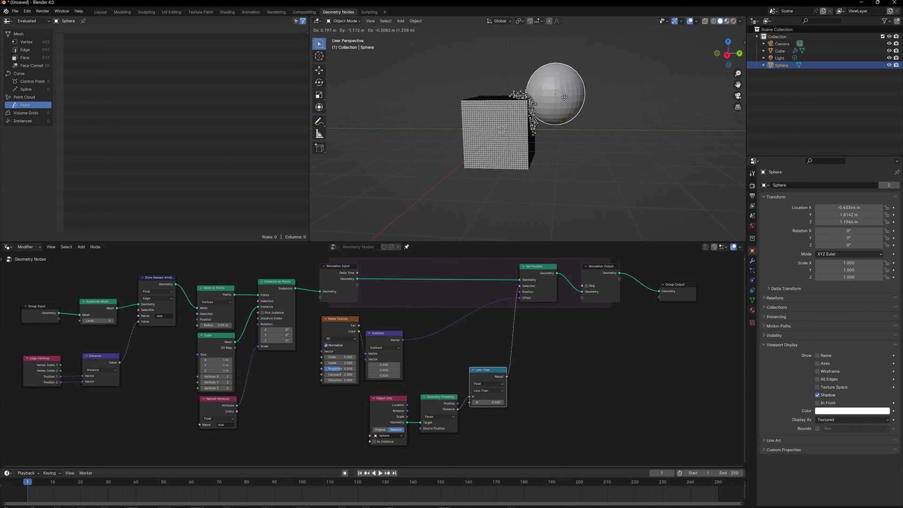
{"action": "right_click", "coordinate": [572, 97]}
Step: Turn off the Wireframe viewport display for the cube
{"action": "left_click", "coordinate": [514, 141]}
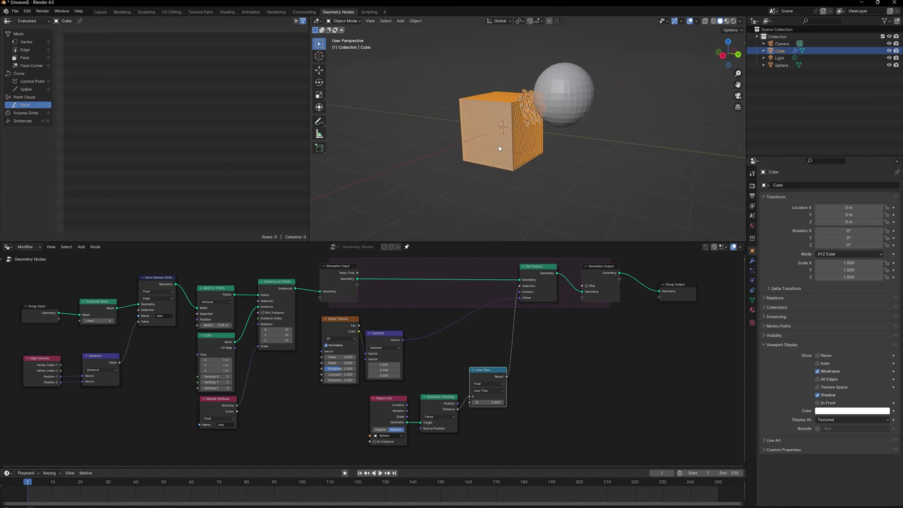
{"action": "scroll", "coordinate": [514, 141], "scroll_direction": "up", "scroll_amount": 2}
{"action": "scroll", "coordinate": [514, 141], "scroll_direction": "up", "scroll_amount": 1}
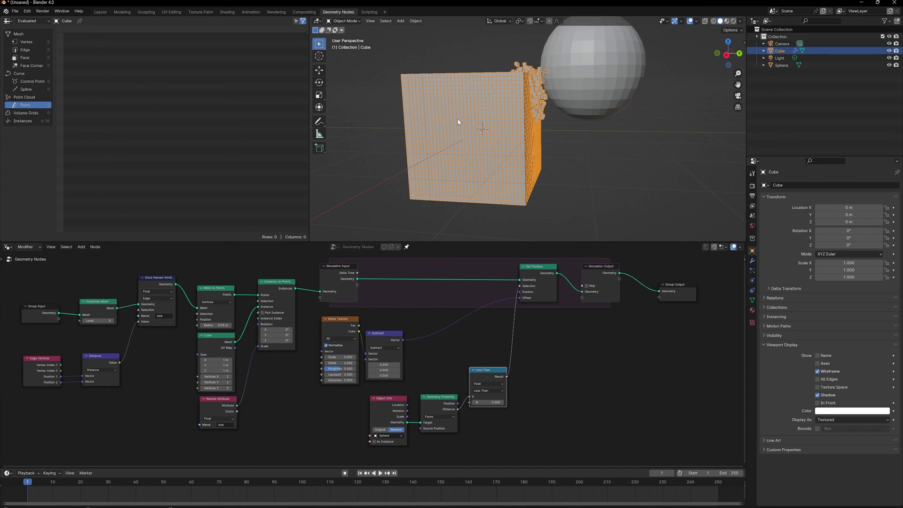
{"action": "scroll", "coordinate": [457, 121], "scroll_direction": "down", "scroll_amount": 2}
{"action": "left_click", "coordinate": [818, 372]}
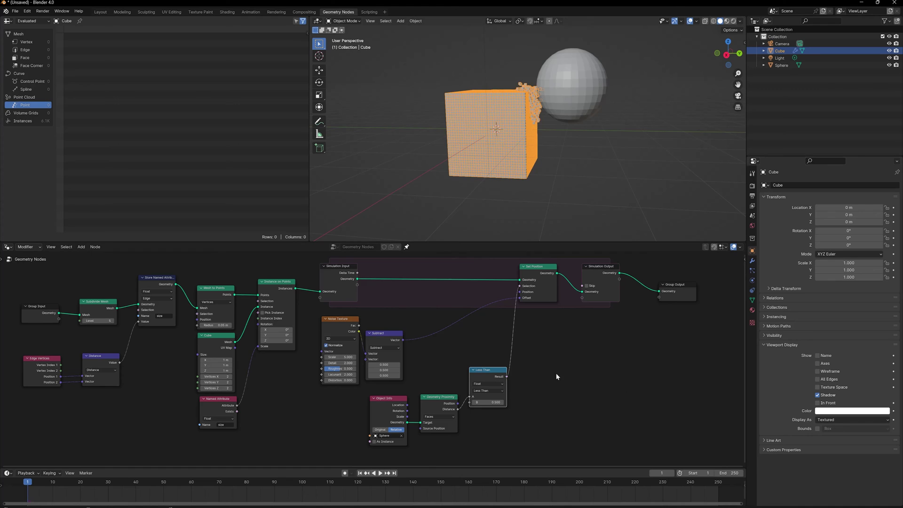
{"action": "middle_click_drag", "start_coordinate": [482, 170], "coordinate": [489, 165]}
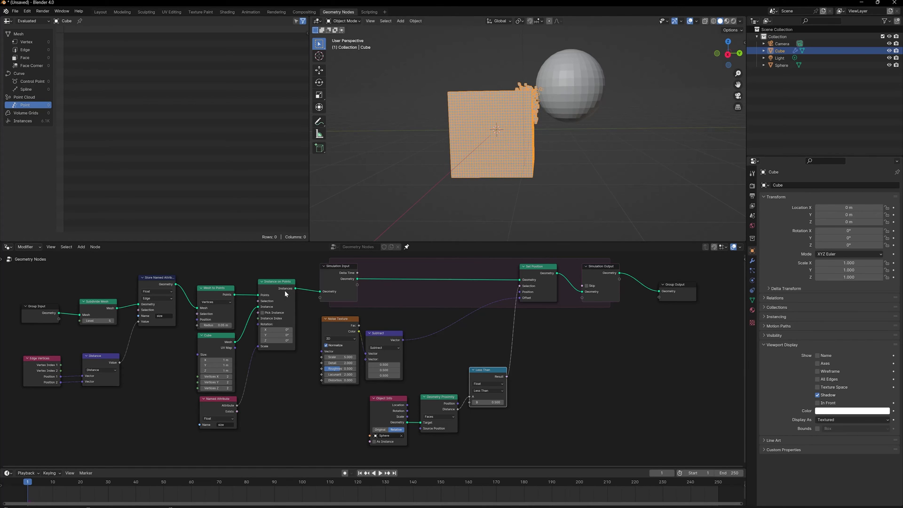
Step: Add a second Geometry Proximity node below the first, with Store Named Attribute's Geometry output as its Target
{"action": "middle_click_drag", "start_coordinate": [266, 397], "coordinate": [298, 393]}
{"action": "left_click_drag", "start_coordinate": [208, 280], "coordinate": [314, 440]}
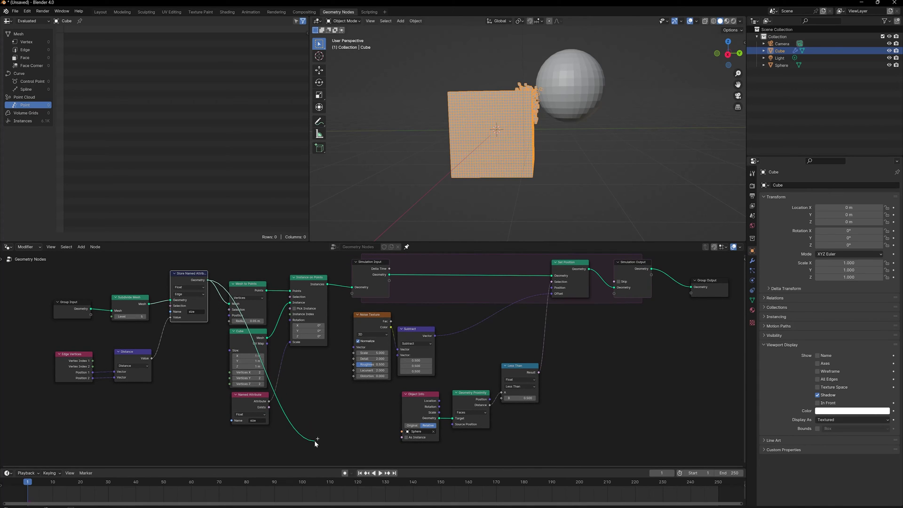
{"action": "left_click_drag", "start_coordinate": [315, 443], "coordinate": [314, 440]}
{"action": "type", "text": "pro"}
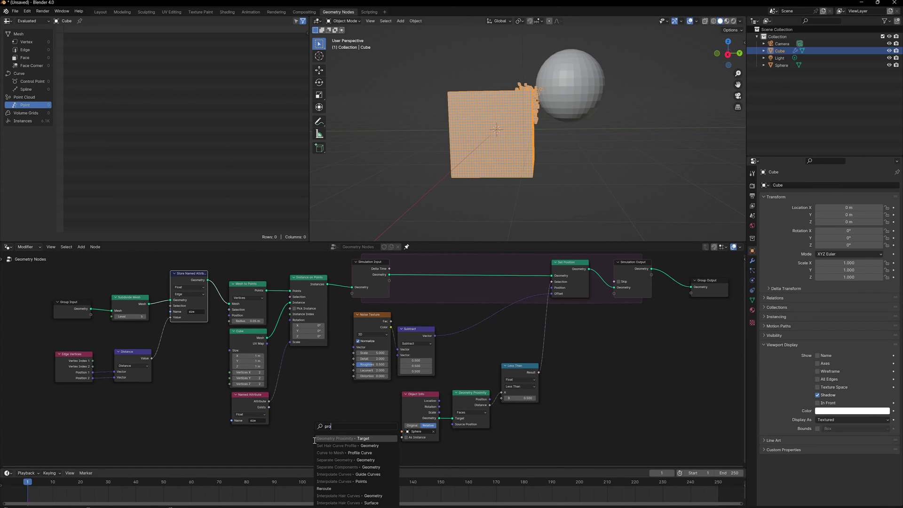
{"action": "key", "text": "Return"}
{"action": "left_click", "coordinate": [450, 443]}
{"action": "middle_click_drag", "start_coordinate": [451, 441], "coordinate": [393, 387]}
Step: Duplicate the Less Than node and place the copy beside the second Geometry Proximity node
{"action": "left_click", "coordinate": [459, 318]}
{"action": "key", "text": "shift+d"}
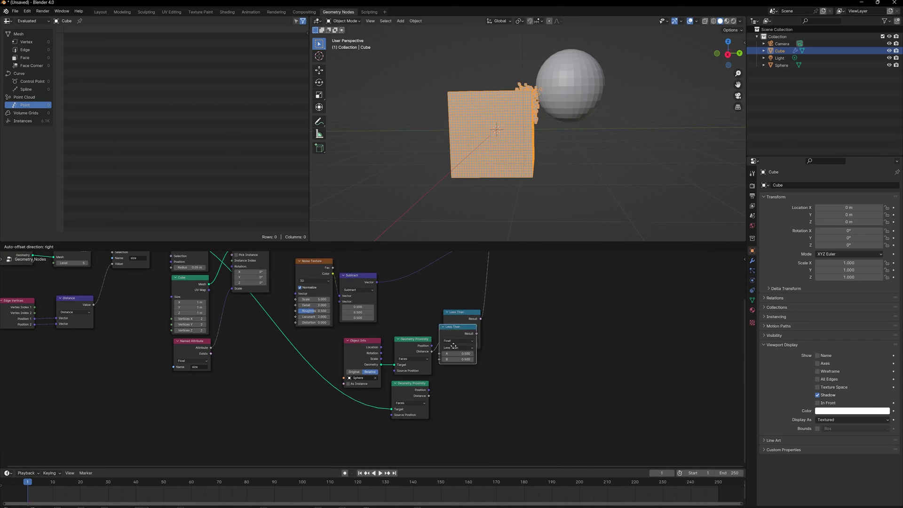
{"action": "left_click", "coordinate": [465, 374]}
{"action": "key", "text": "Home"}
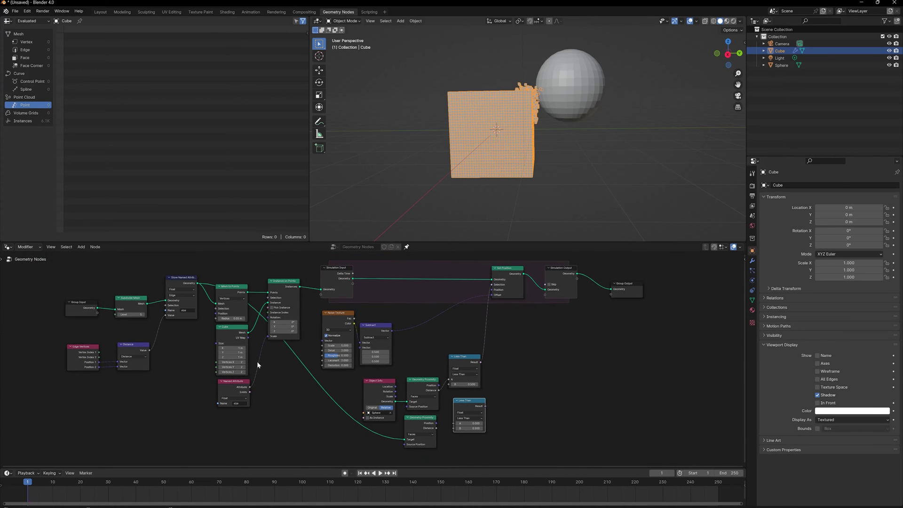
{"action": "middle_click_drag", "start_coordinate": [426, 410], "coordinate": [389, 381]}
{"action": "scroll", "coordinate": [390, 382], "scroll_direction": "up", "scroll_amount": 3}
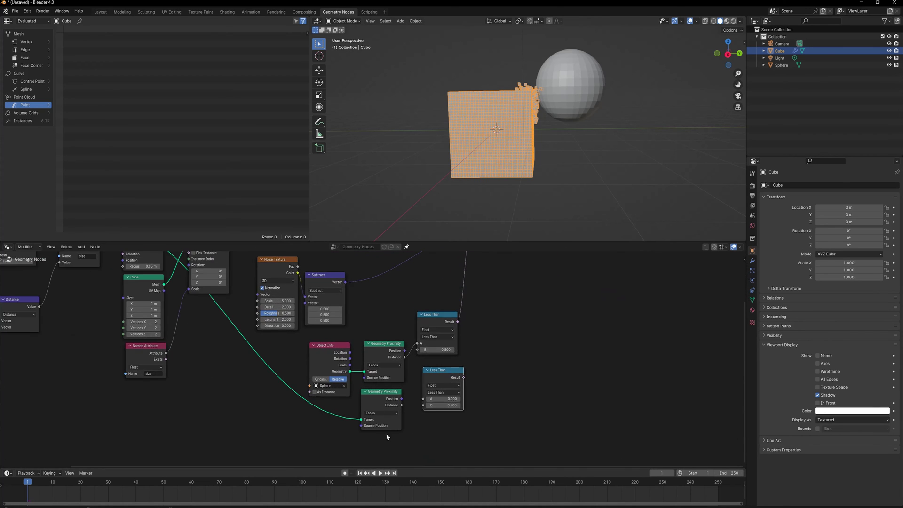
Step: Feed the second proximity Distance into the duplicated compare node, set its B value to 0.1 and its operation to Greater Than
{"action": "left_click_drag", "start_coordinate": [401, 404], "coordinate": [423, 399]}
{"action": "left_click", "coordinate": [447, 405]}
{"action": "type", "text": "0."}
{"action": "key", "text": "Return"}
{"action": "left_click", "coordinate": [442, 392]}
{"action": "left_click", "coordinate": [441, 420]}
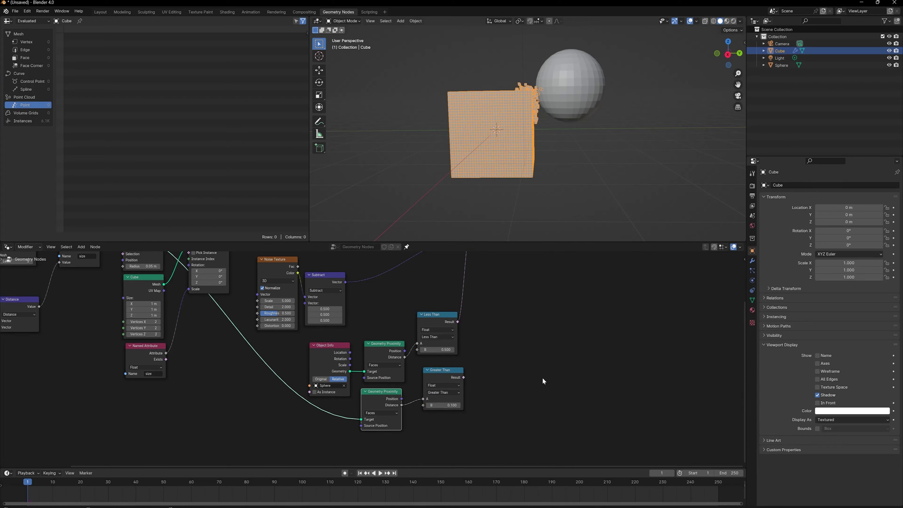
{"action": "middle_click_drag", "start_coordinate": [540, 379], "coordinate": [483, 417]}
{"action": "scroll", "coordinate": [483, 417], "scroll_direction": "down", "scroll_amount": 2}
{"action": "left_click_drag", "start_coordinate": [404, 364], "coordinate": [405, 370]}
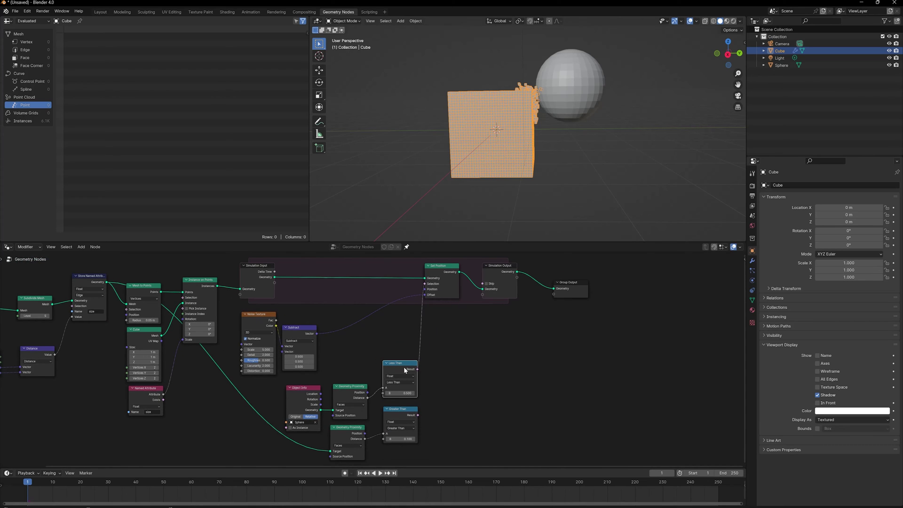
{"action": "key", "text": "shift+d"}
{"action": "left_click", "coordinate": [457, 370]}
{"action": "left_click", "coordinate": [450, 375]}
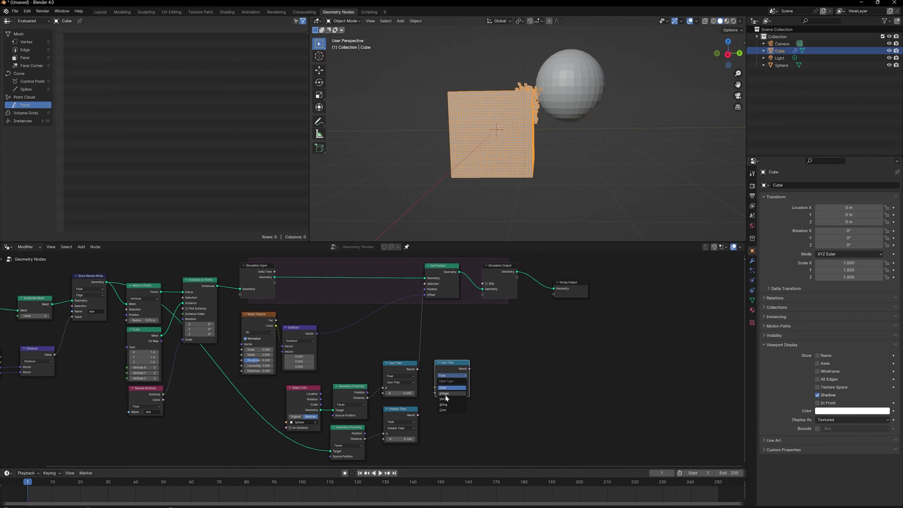
{"action": "left_click", "coordinate": [450, 373]}
{"action": "key", "text": "x"}
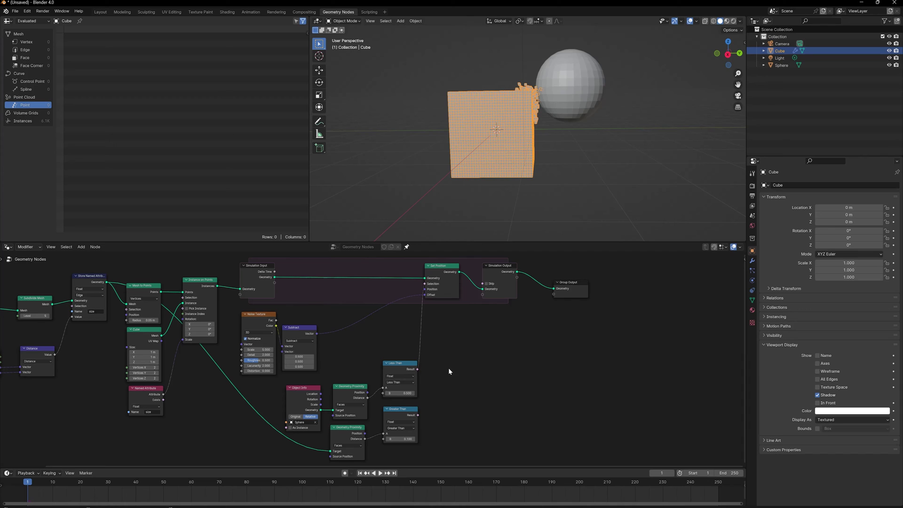
Step: Combine the Less Than and Greater Than results with an Or boolean node and connect it to Set Position's Selection
{"action": "left_click_drag", "start_coordinate": [418, 370], "coordinate": [435, 375]}
{"action": "type", "text": "or"}
{"action": "key", "text": "Return"}
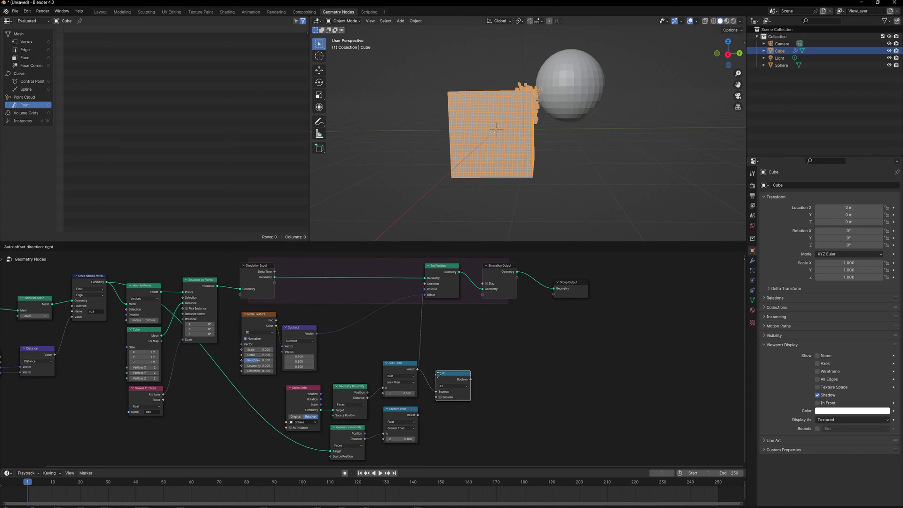
{"action": "left_click", "coordinate": [437, 374]}
{"action": "left_click_drag", "start_coordinate": [417, 415], "coordinate": [425, 284]}
Step: Test the simulation by playing it and passing the sphere across the cube, and reselect the cube
{"action": "key", "text": "space"}
{"action": "left_click", "coordinate": [585, 86]}
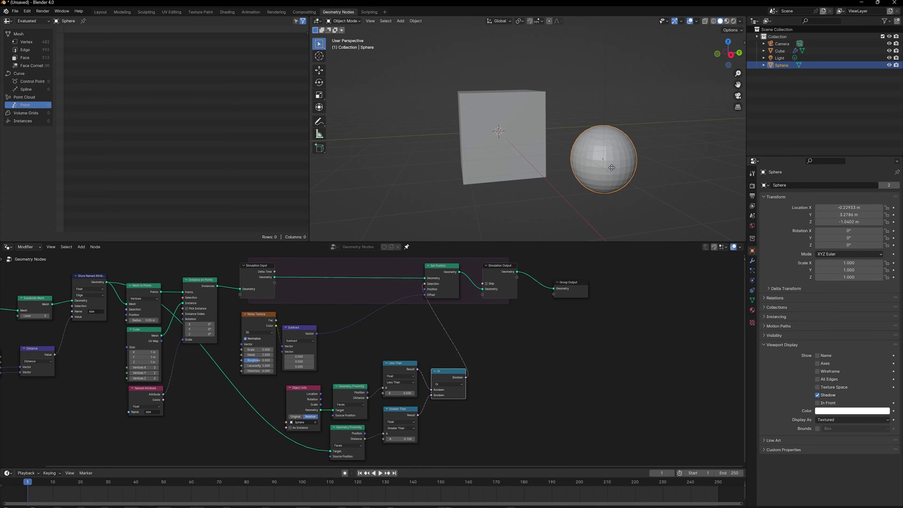
{"action": "key", "text": "g"}
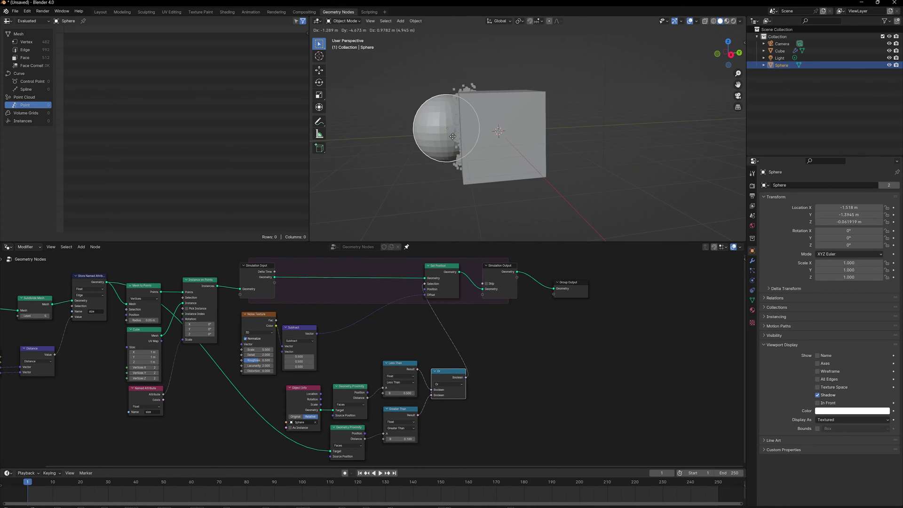
{"action": "left_click_drag", "start_coordinate": [452, 136], "coordinate": [470, 146]}
{"action": "key", "text": "Escape"}
{"action": "left_click", "coordinate": [516, 165]}
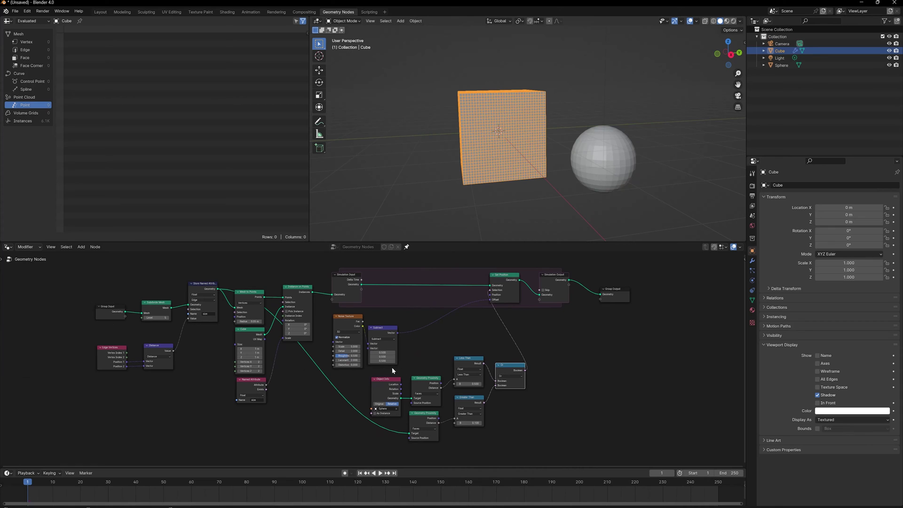
Step: Rearrange the node tree with the sphere selection nodes and Or before the Noise Texture and Subtract nodes
{"action": "left_click_drag", "start_coordinate": [367, 371], "coordinate": [531, 432]}
{"action": "left_click_drag", "start_coordinate": [513, 371], "coordinate": [409, 414]}
{"action": "left_click_drag", "start_coordinate": [436, 395], "coordinate": [411, 395]}
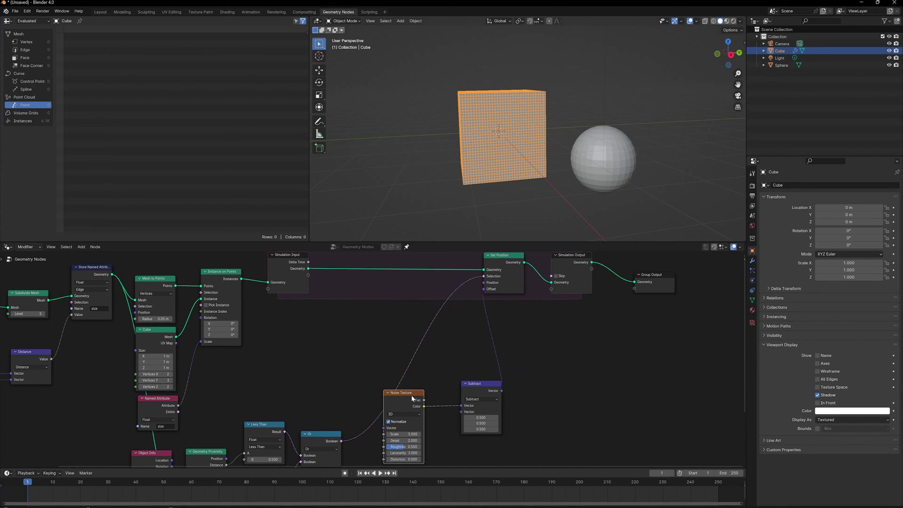
{"action": "left_click_drag", "start_coordinate": [482, 390], "coordinate": [458, 395]}
Step: Duplicate the Subtract node, insert the copy between Subtract and Set Position, and set its operation to Add
{"action": "key", "text": "shift+d"}
{"action": "left_click", "coordinate": [494, 343]}
{"action": "left_click", "coordinate": [521, 351]}
{"action": "left_click", "coordinate": [516, 357]}
Step: Add a Position node above Noise Texture and feed it into the Add node's second vector input
{"action": "left_click_drag", "start_coordinate": [500, 364], "coordinate": [413, 354]}
{"action": "type", "text": "posi"}
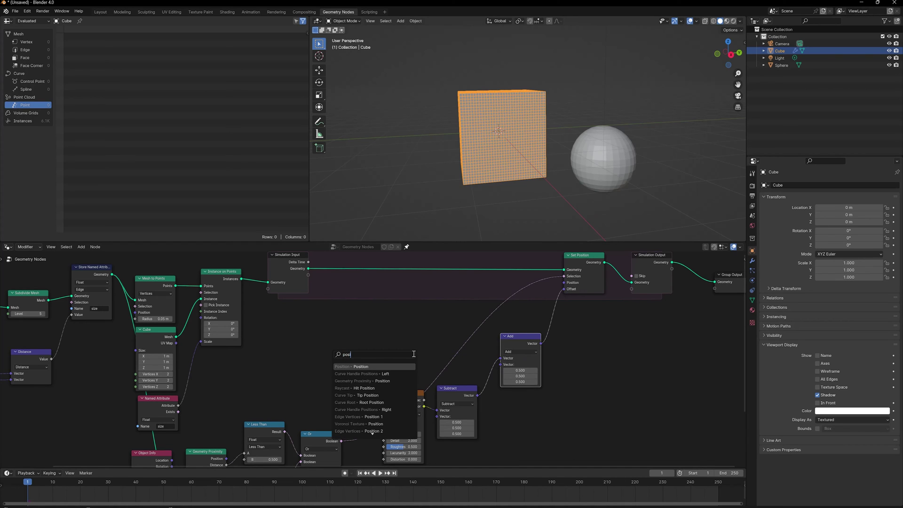
{"action": "key", "text": "Return"}
{"action": "left_click", "coordinate": [424, 379]}
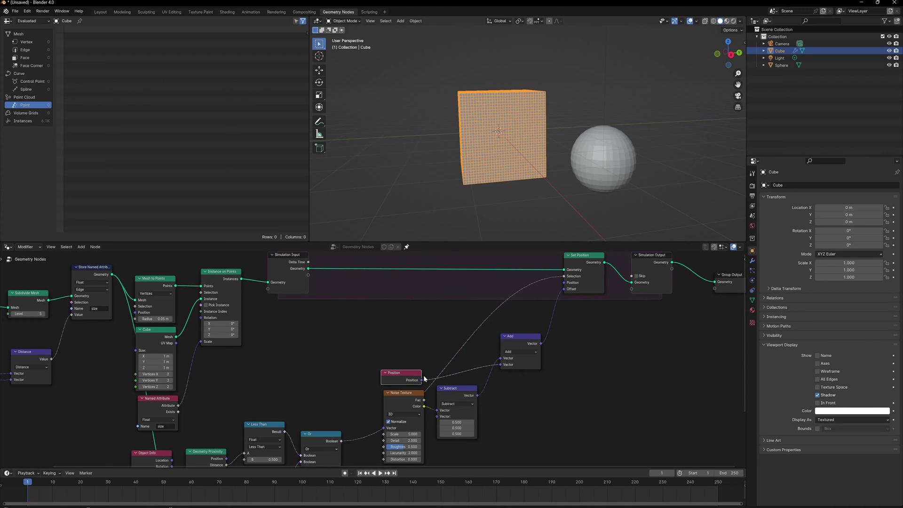
Step: Insert a copy of the Add node between Position and Add, set its operation to Scale and its scale to 0.1
{"action": "left_click_drag", "start_coordinate": [408, 380], "coordinate": [413, 356]}
{"action": "left_click", "coordinate": [526, 339]}
{"action": "key", "text": "shift+d"}
{"action": "left_click", "coordinate": [470, 332]}
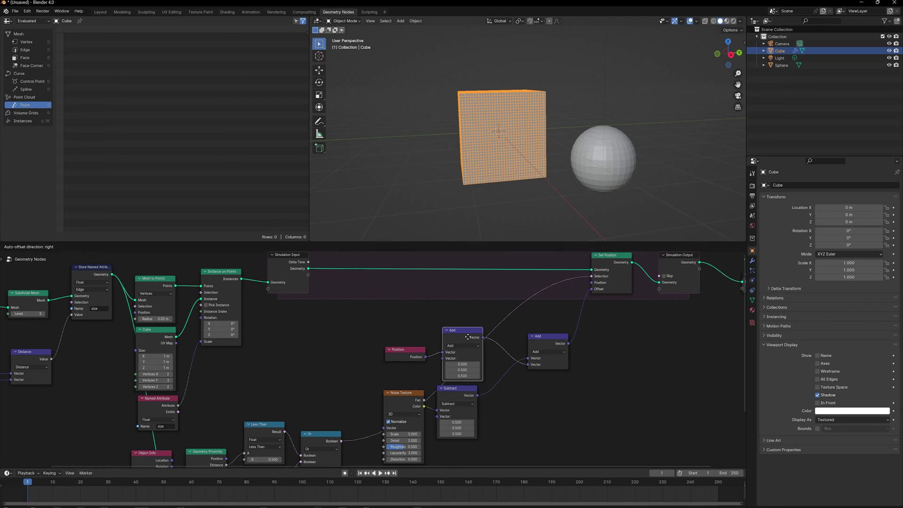
{"action": "left_click", "coordinate": [469, 346]}
{"action": "left_click", "coordinate": [456, 449]}
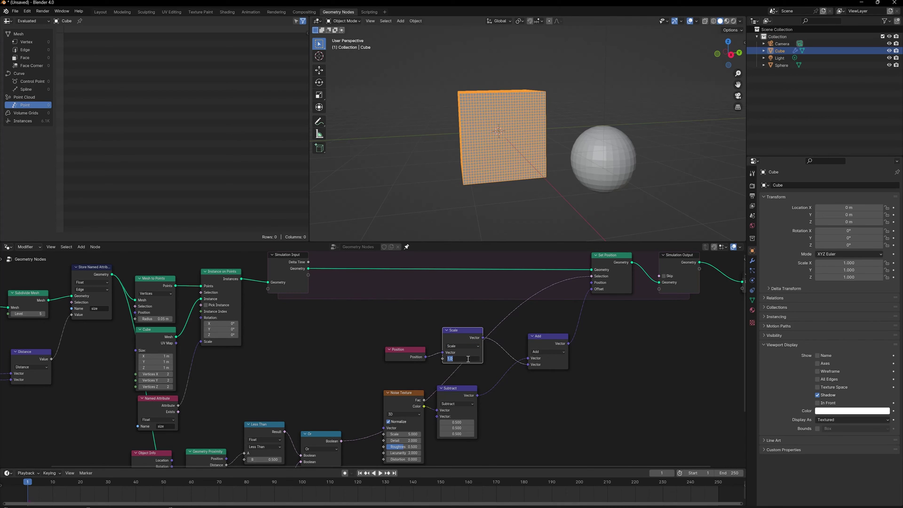
{"action": "left_click", "coordinate": [466, 358]}
{"action": "type", "text": "0.1"}
{"action": "key", "text": "Return"}
{"action": "left_click", "coordinate": [454, 358]}
{"action": "type", "text": "0.1"}
{"action": "key", "text": "Return"}
Step: Place a copy of the Scale node between Add and Set Position and set its scale to 0.2
{"action": "middle_click_drag", "start_coordinate": [540, 396], "coordinate": [484, 385]}
{"action": "left_click_drag", "start_coordinate": [488, 338], "coordinate": [458, 338]}
{"action": "left_click_drag", "start_coordinate": [458, 338], "coordinate": [456, 338]}
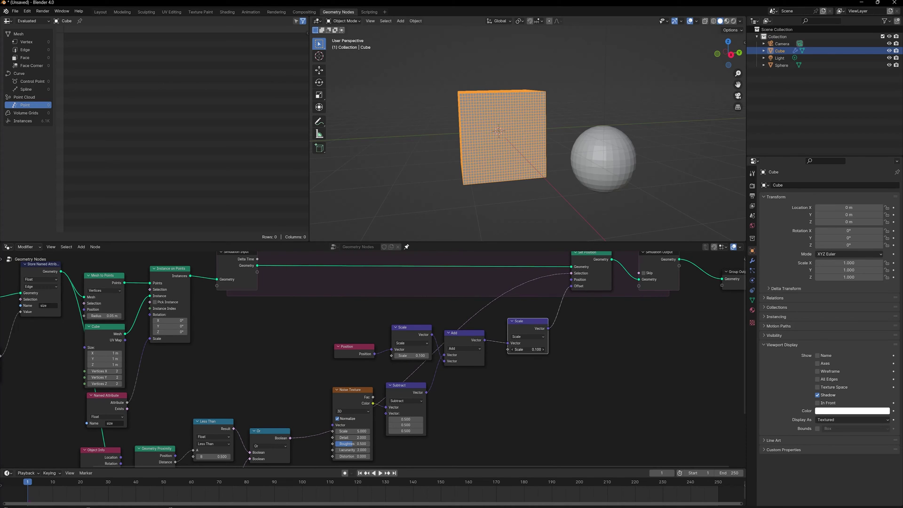
{"action": "left_click", "coordinate": [535, 350]}
{"action": "type", "text": "0.2"}
{"action": "key", "text": "Return"}
{"action": "scroll", "coordinate": [493, 387], "scroll_direction": "down", "scroll_amount": 1}
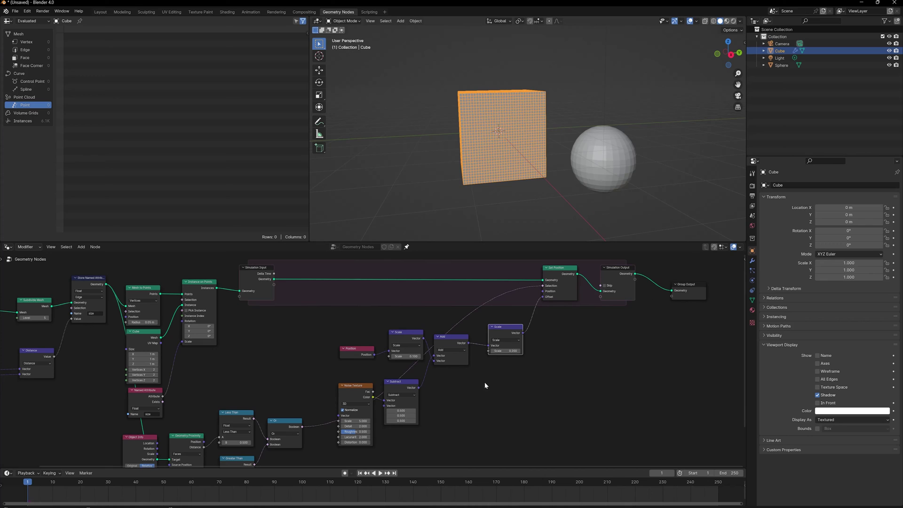
Step: Set the Noise Texture's scale to 1 and switch it to 4D
{"action": "left_click", "coordinate": [340, 420]}
{"action": "type", "text": "1"}
{"action": "key", "text": "Return"}
{"action": "left_click", "coordinate": [355, 404]}
{"action": "left_click", "coordinate": [351, 432]}
Step: Add a Scene Time node and feed its Seconds output into the Noise Texture's W input
{"action": "left_click_drag", "start_coordinate": [339, 421], "coordinate": [324, 395]}
{"action": "type", "text": "second"}
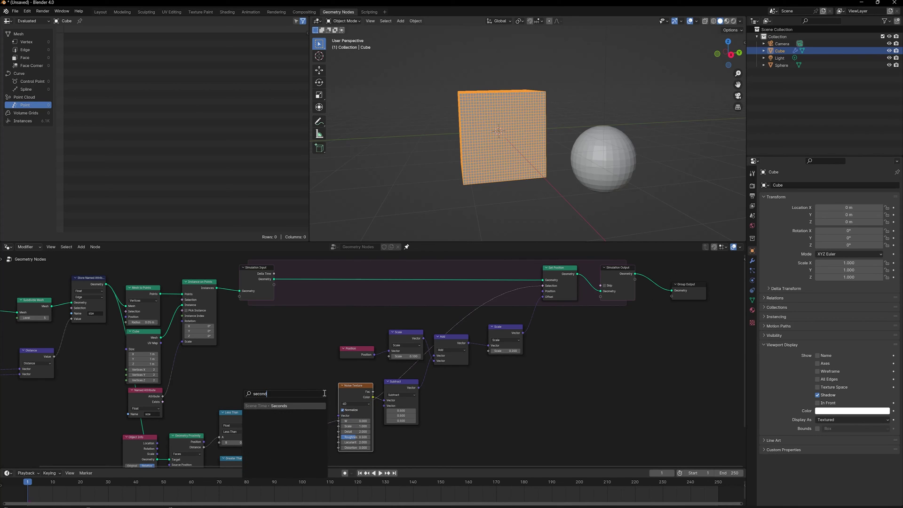
{"action": "key", "text": "Return"}
{"action": "left_click", "coordinate": [324, 414]}
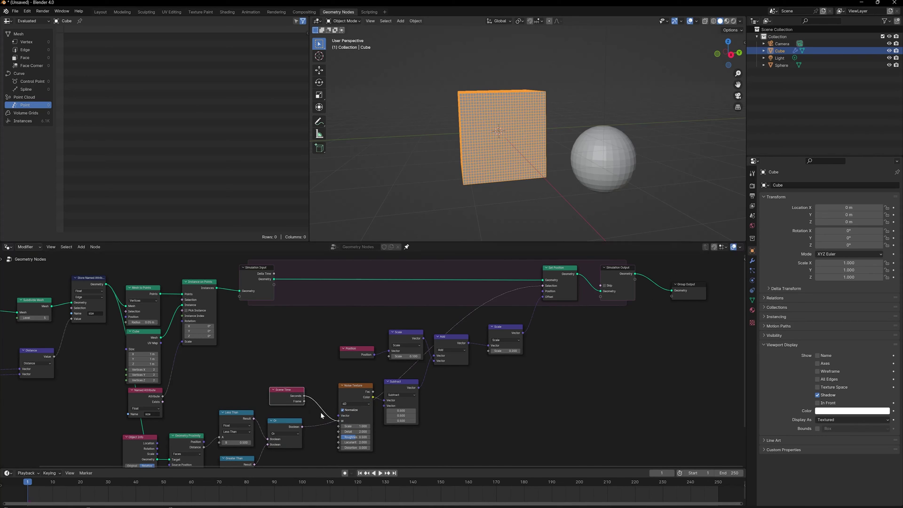
Step: Play the simulation and pass the sphere through the cube along the Y axis to test the drifting pieces
{"action": "key", "text": "space"}
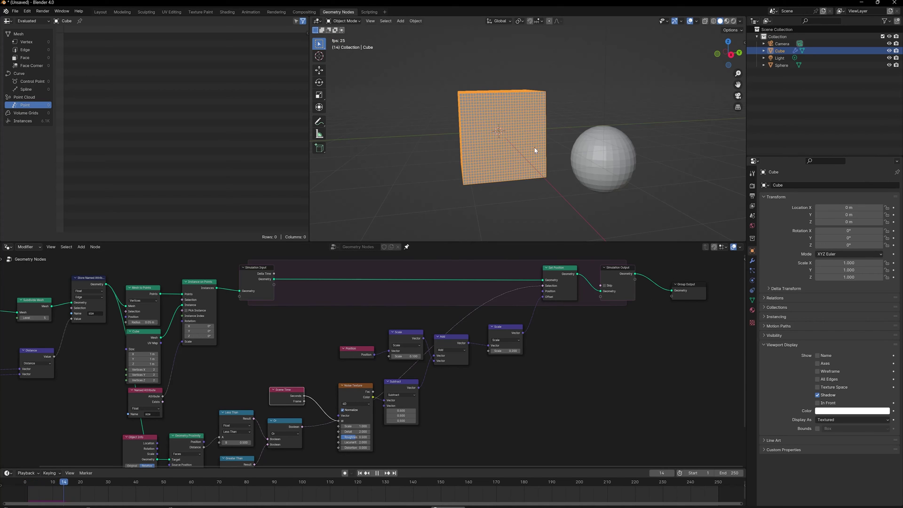
{"action": "left_click", "coordinate": [620, 163]}
{"action": "key", "text": "g"}
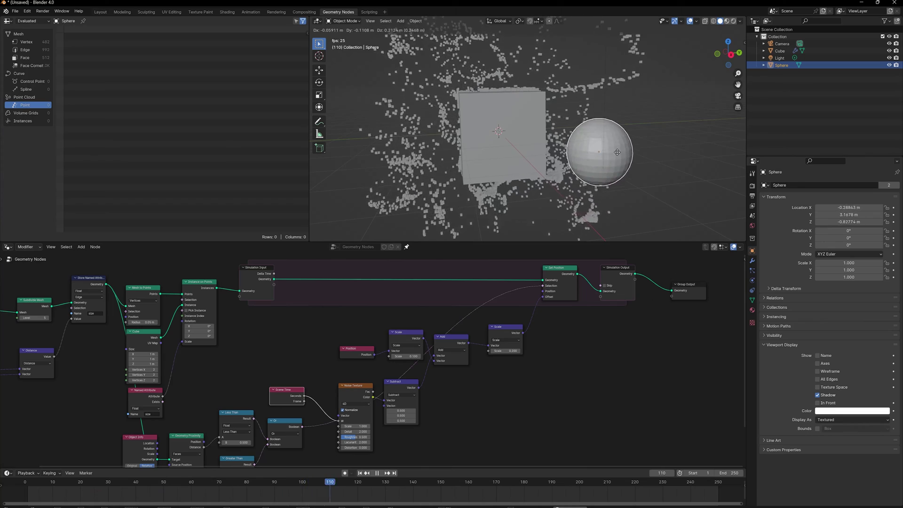
{"action": "key", "text": "y"}
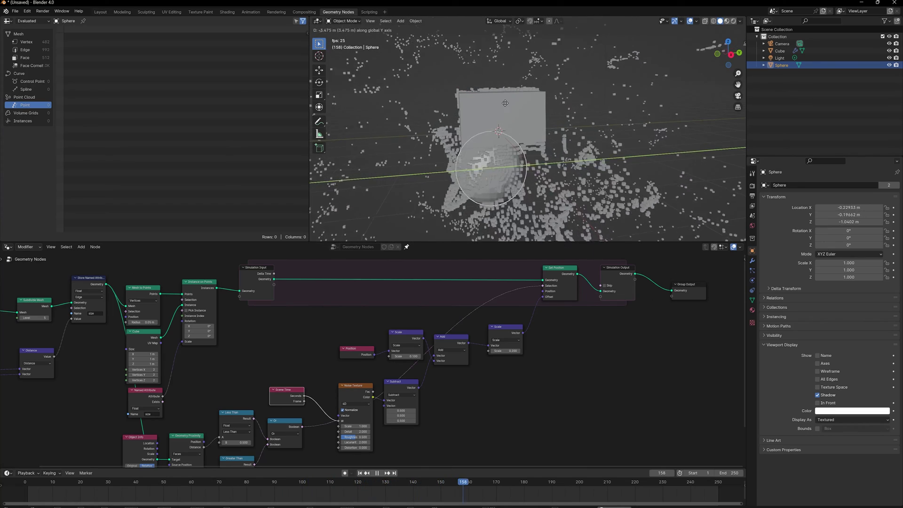
{"action": "key", "text": "Escape"}
Step: Move the sphere clear of the cube, above its upper corner, with the timeline at frame 1
{"action": "left_click", "coordinate": [553, 158]}
{"action": "middle_click_drag", "start_coordinate": [554, 160], "coordinate": [416, 173]}
{"action": "left_click", "coordinate": [570, 196]}
{"action": "key", "text": "g"}
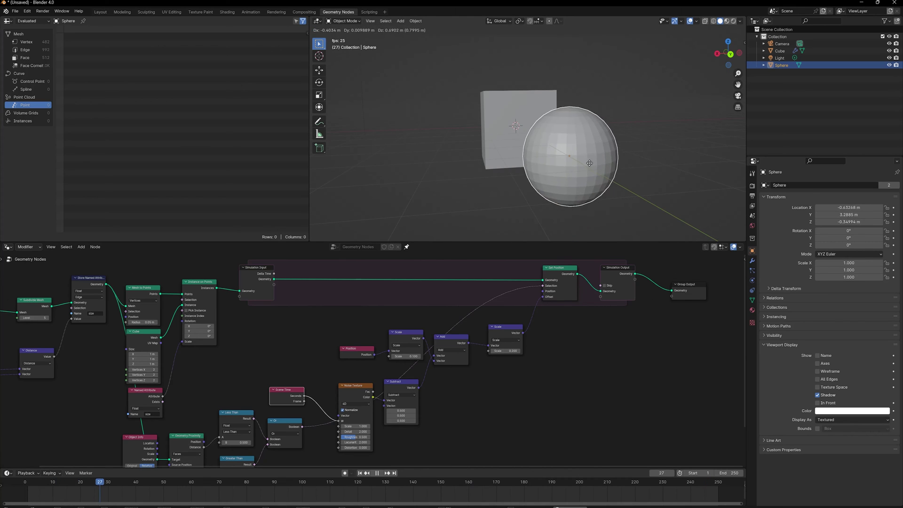
{"action": "key", "text": "Escape"}
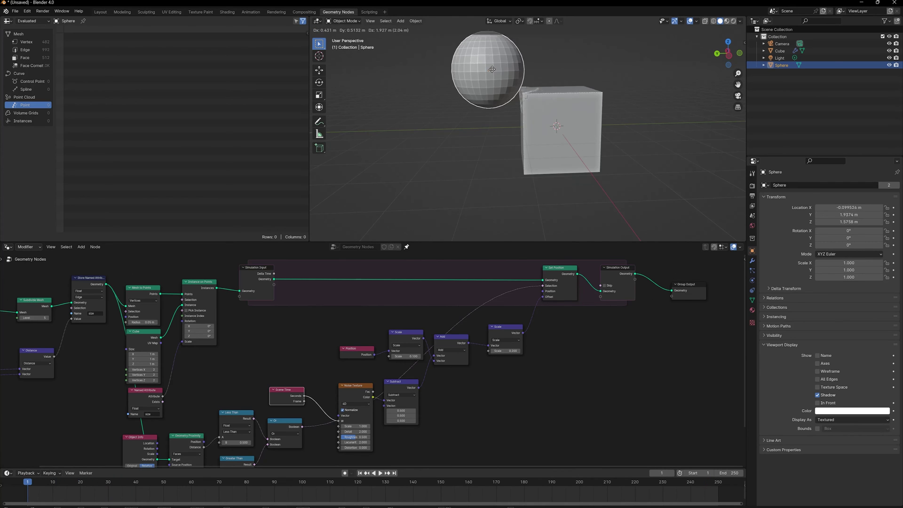
{"action": "left_click", "coordinate": [455, 71]}
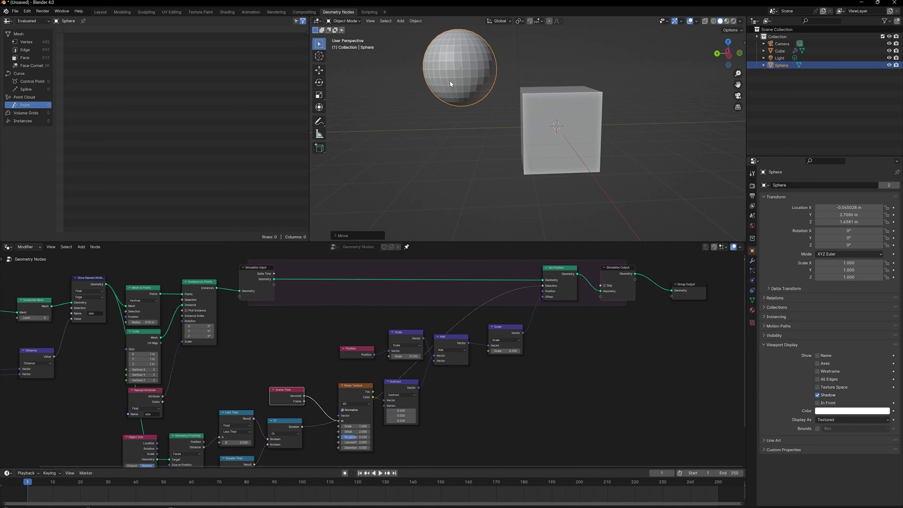
Step: Play the simulation while moving the sphere down into the cube, pause it, and examine the scattered pieces
{"action": "key", "text": "space"}
{"action": "key", "text": "g"}
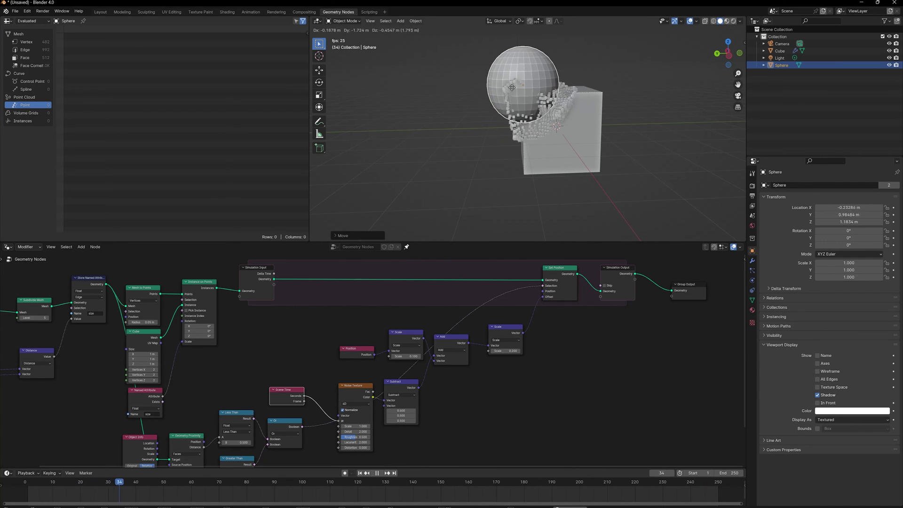
{"action": "left_click", "coordinate": [542, 142]}
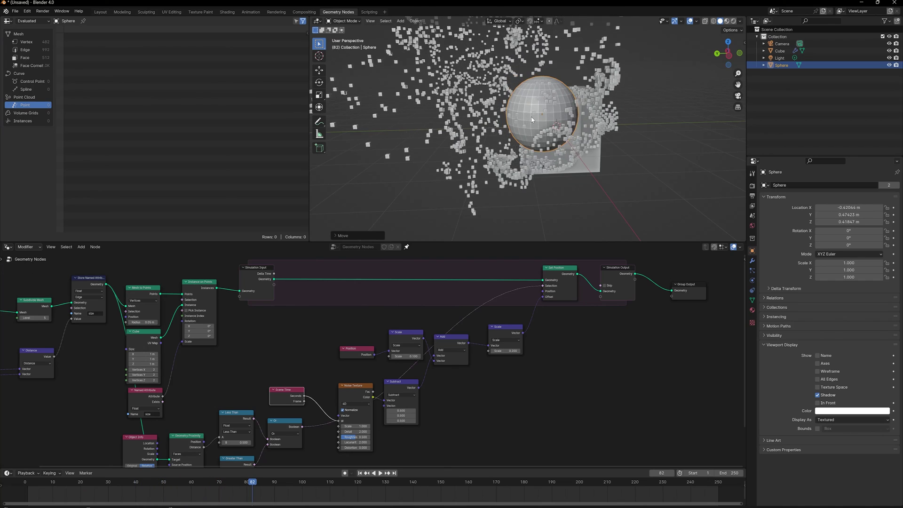
{"action": "key", "text": "space"}
{"action": "middle_click_drag", "start_coordinate": [542, 142], "coordinate": [456, 97]}
{"action": "scroll", "coordinate": [511, 128], "scroll_direction": "up", "scroll_amount": 3}
{"action": "scroll", "coordinate": [527, 140], "scroll_direction": "down", "scroll_amount": 3}
Step: Make room after Set Position and insert a Rotate Instances node between it and Simulation Output
{"action": "middle_click_drag", "start_coordinate": [579, 388], "coordinate": [443, 402]}
{"action": "left_click_drag", "start_coordinate": [473, 256], "coordinate": [600, 329]}
{"action": "left_click_drag", "start_coordinate": [483, 286], "coordinate": [550, 280]}
{"action": "middle_click_drag", "start_coordinate": [474, 349], "coordinate": [484, 387]}
{"action": "scroll", "coordinate": [477, 374], "scroll_direction": "up", "scroll_amount": 4}
{"action": "left_click_drag", "start_coordinate": [479, 317], "coordinate": [509, 302]}
{"action": "type", "text": "roat"}
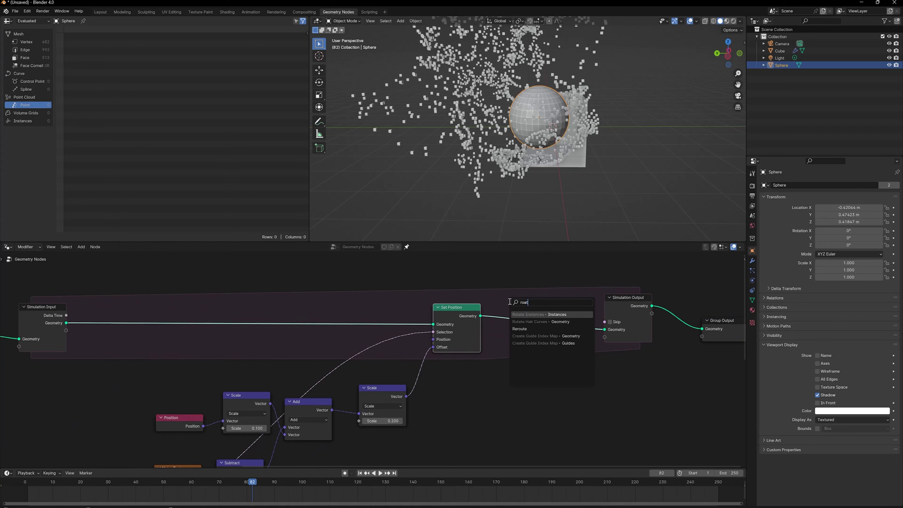
{"action": "key", "text": "Return"}
{"action": "left_click_drag", "start_coordinate": [556, 306], "coordinate": [605, 330]}
{"action": "middle_click_drag", "start_coordinate": [569, 383], "coordinate": [562, 354]}
{"action": "scroll", "coordinate": [496, 298], "scroll_direction": "down", "scroll_amount": 1}
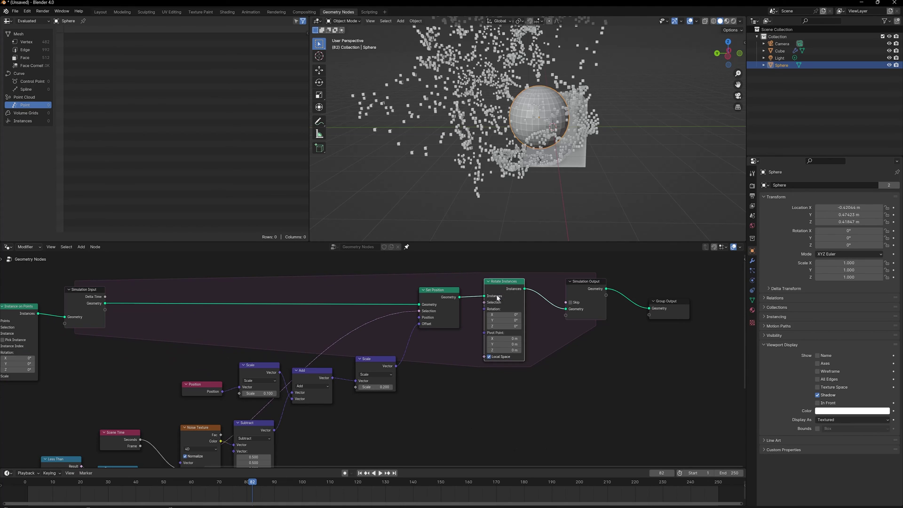
Step: Add a vector Random Value node and connect it to the Rotation input of Rotate Instances
{"action": "left_click_drag", "start_coordinate": [483, 310], "coordinate": [457, 410]}
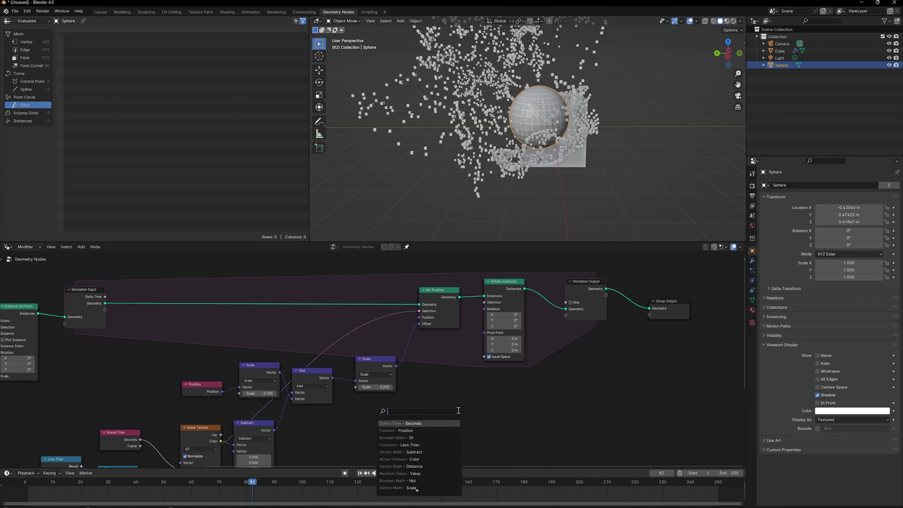
{"action": "type", "text": "rand"}
{"action": "key", "text": "Return"}
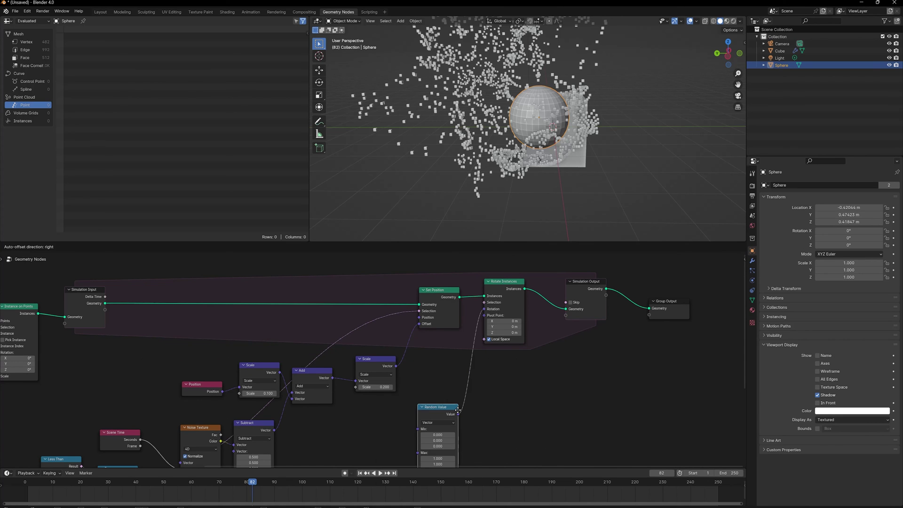
{"action": "left_click", "coordinate": [472, 365]}
Step: Set all three Min components of Random Value to -tau and all three Max components to tau
{"action": "middle_click_drag", "start_coordinate": [535, 385], "coordinate": [520, 367]}
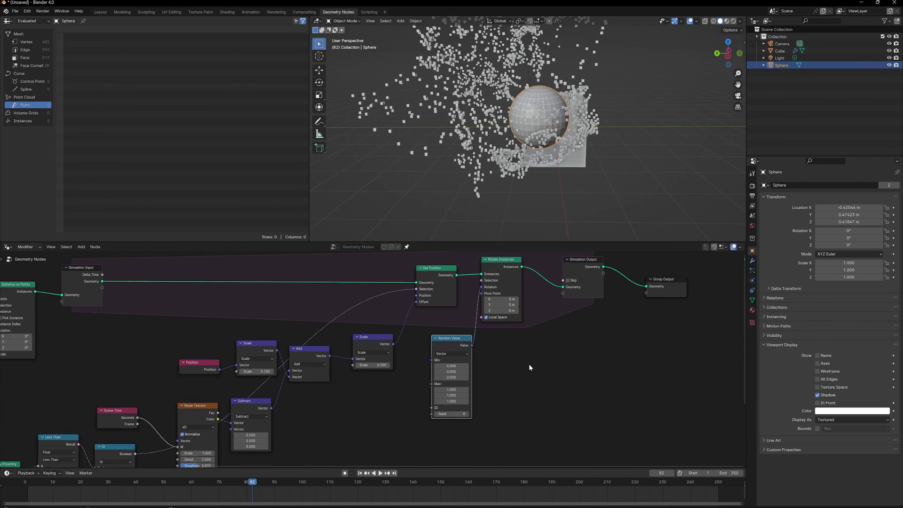
{"action": "scroll", "coordinate": [520, 367], "scroll_direction": "up", "scroll_amount": 3}
{"action": "left_click_drag", "start_coordinate": [480, 367], "coordinate": [480, 382]}
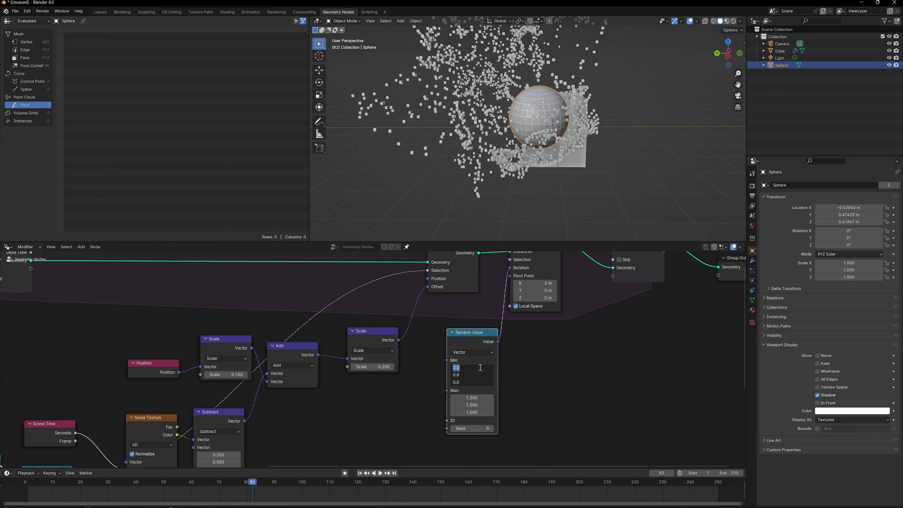
{"action": "type", "text": "-tau"}
{"action": "middle_click_drag", "start_coordinate": [533, 396], "coordinate": [518, 367]}
{"action": "mouse_move", "coordinate": [465, 370]}
{"action": "left_mouse_down"}
{"action": "mouse_move", "coordinate": [464, 384]}
{"action": "mouse_move", "coordinate": [459, 369]}
{"action": "left_mouse_up"}
{"action": "type", "text": "-"}
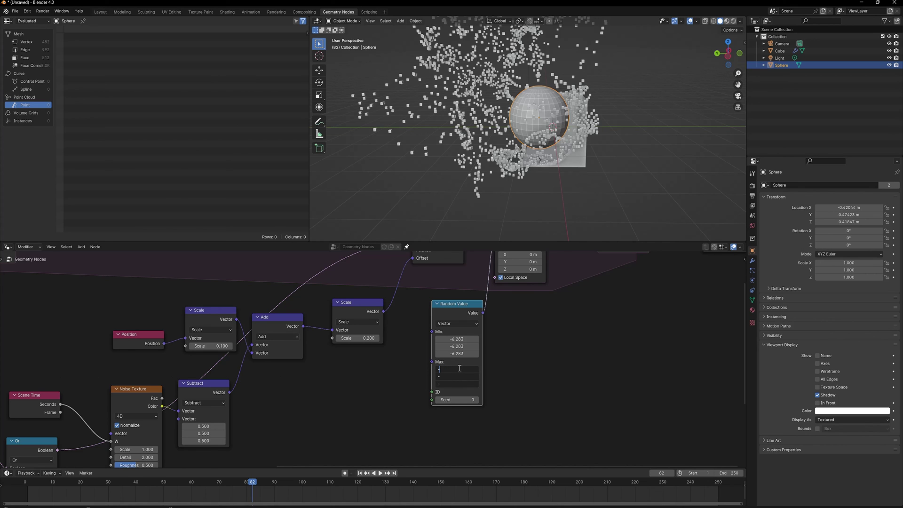
{"action": "type", "text": "tau"}
{"action": "key", "text": "Return"}
Step: Return to the first frame and examine the rotation of the instances across the cube
{"action": "scroll", "coordinate": [526, 370], "scroll_direction": "down", "scroll_amount": 1}
{"action": "key", "text": "shift+Left"}
{"action": "scroll", "coordinate": [563, 146], "scroll_direction": "up", "scroll_amount": 4}
{"action": "middle_click_drag", "start_coordinate": [563, 145], "coordinate": [496, 131]}
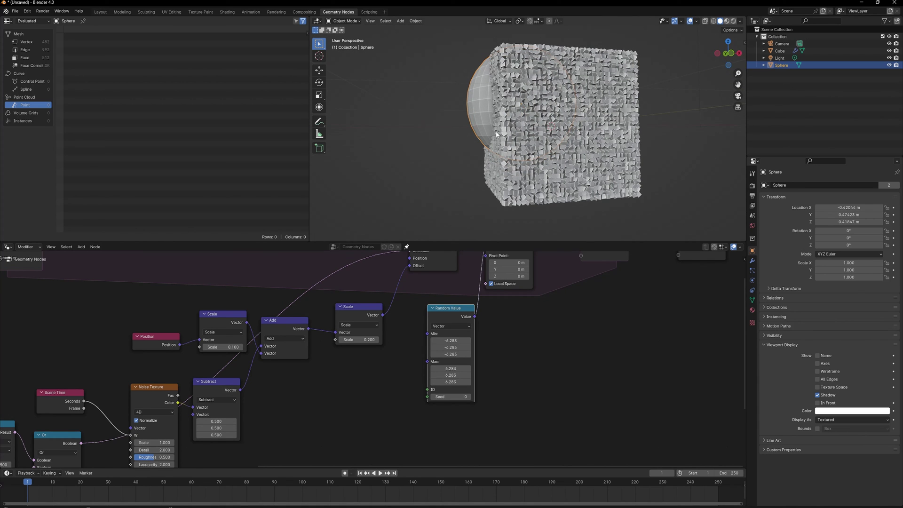
{"action": "scroll", "coordinate": [310, 402], "scroll_direction": "down", "scroll_amount": 1}
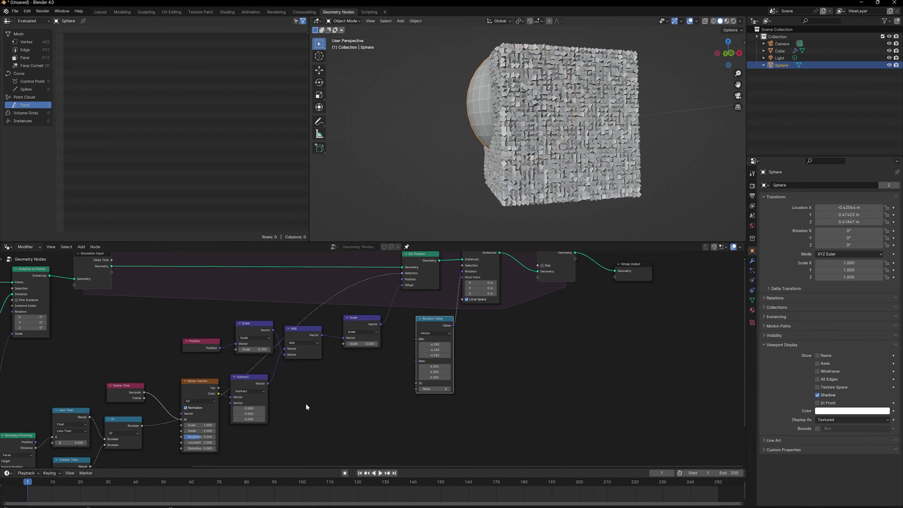
Step: Connect the Or node's Boolean output to the Selection input of Rotate Instances and inspect the cube around the sphere
{"action": "middle_click_drag", "start_coordinate": [310, 401], "coordinate": [369, 382]}
{"action": "left_click_drag", "start_coordinate": [177, 414], "coordinate": [501, 287]}
{"action": "middle_click_drag", "start_coordinate": [580, 80], "coordinate": [577, 171]}
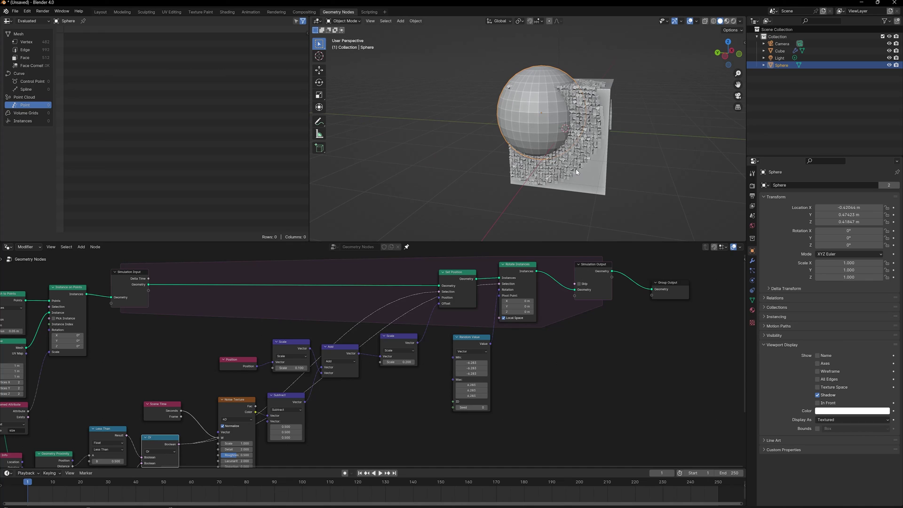
{"action": "scroll", "coordinate": [516, 139], "scroll_direction": "down", "scroll_amount": 2}
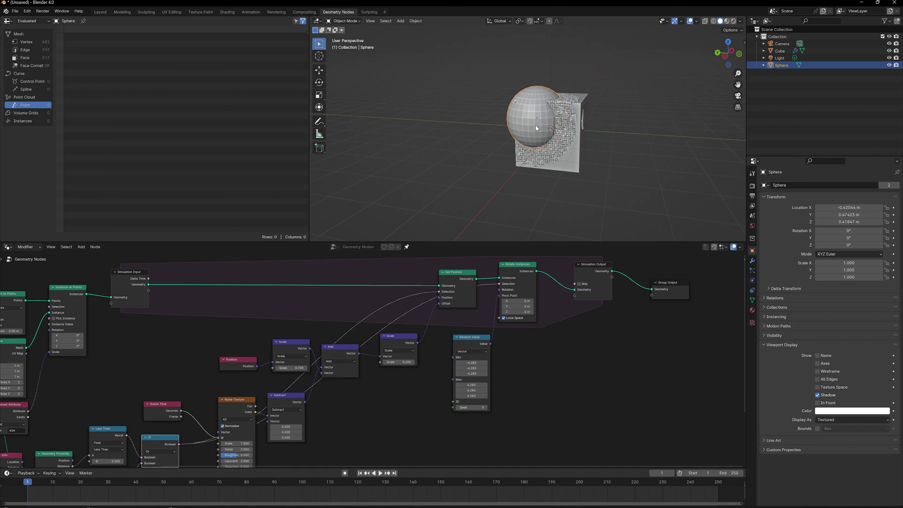
Step: Move the sphere well clear of the cube and set the animation's end frame to 600
{"action": "key", "text": "g"}
{"action": "left_click", "coordinate": [422, 104]}
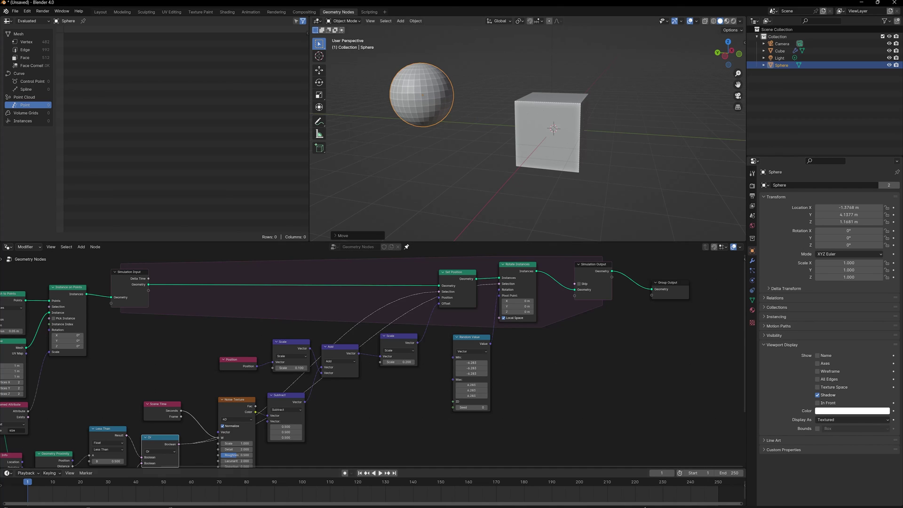
{"action": "left_click", "coordinate": [731, 473]}
{"action": "type", "text": "600"}
{"action": "key", "text": "Return"}
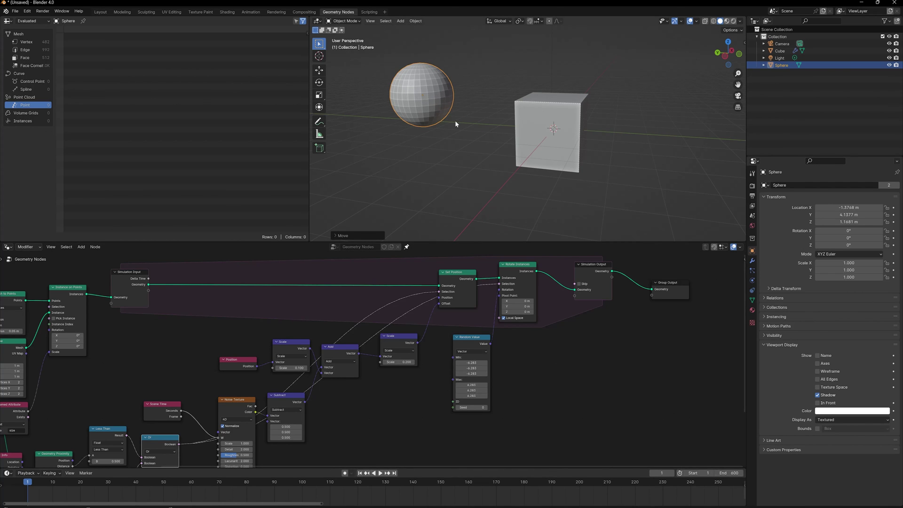
Step: Play the simulation, sweep the sphere through the cube to test the rotating debris, and stop at the first frame
{"action": "key", "text": "space"}
{"action": "key", "text": "g"}
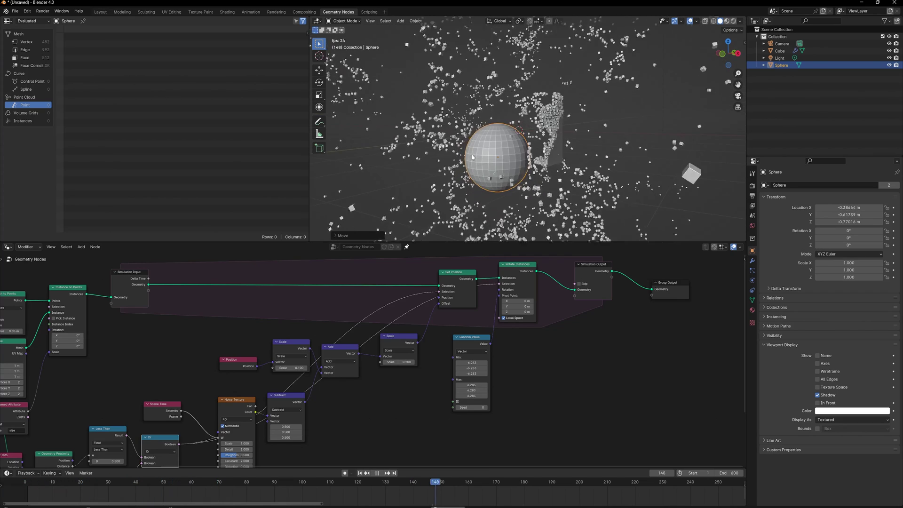
{"action": "key", "text": "g"}
{"action": "key", "text": "Escape"}
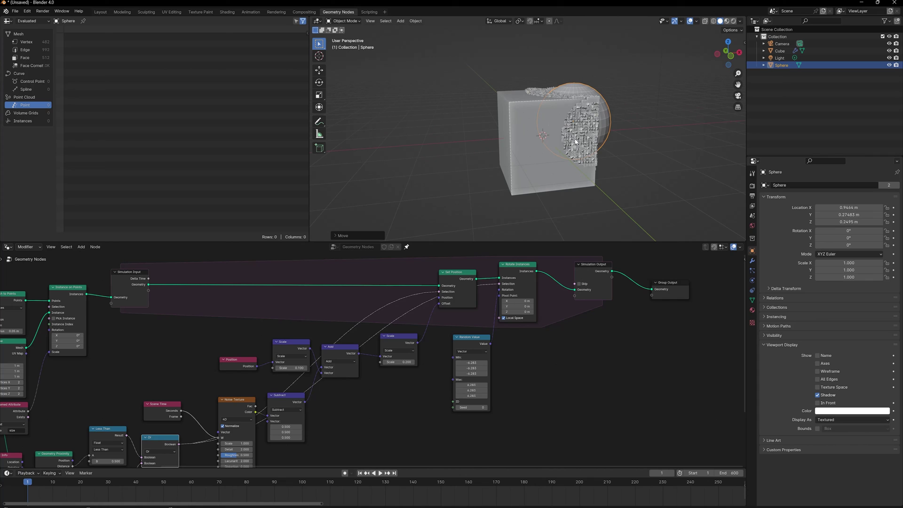